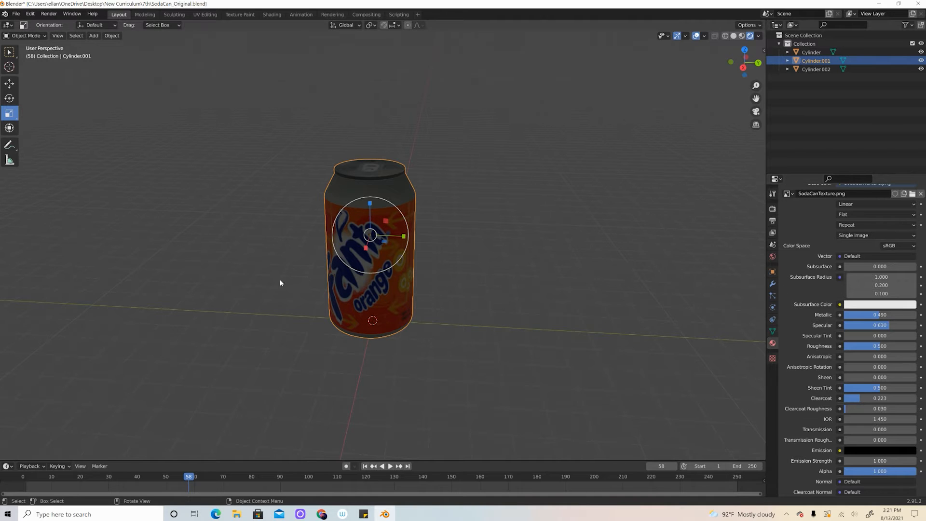
Add a plane as the floor beneath the can and scale it up about 24 times.
click(97, 39)
mouse_move(147, 48)
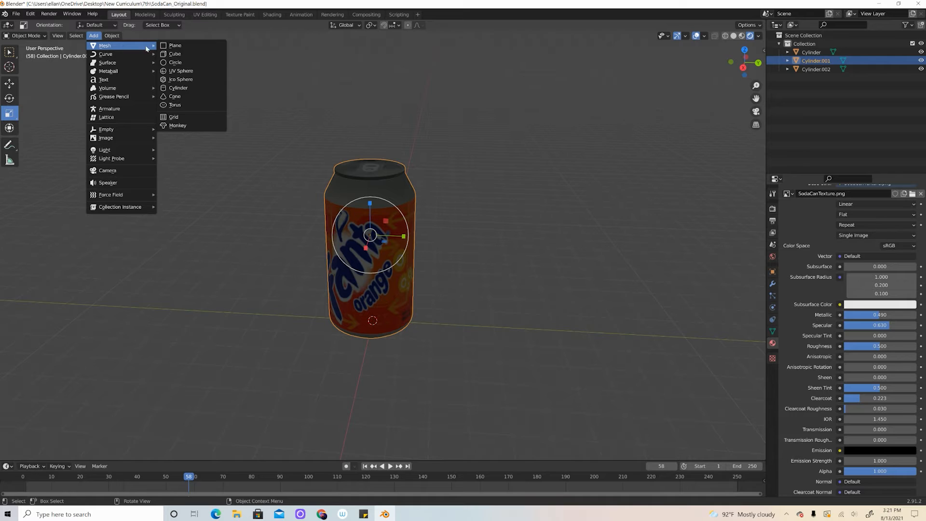
click(176, 45)
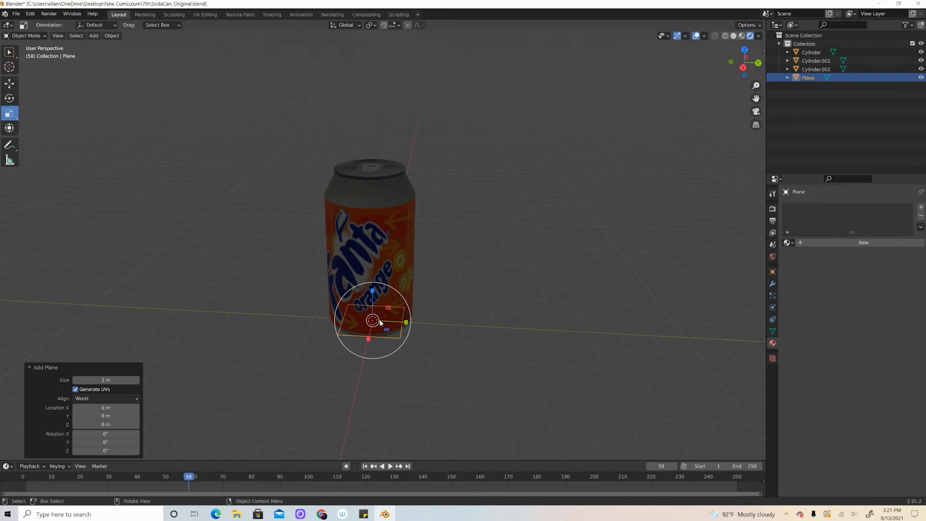
drag(379, 320, 490, 356)
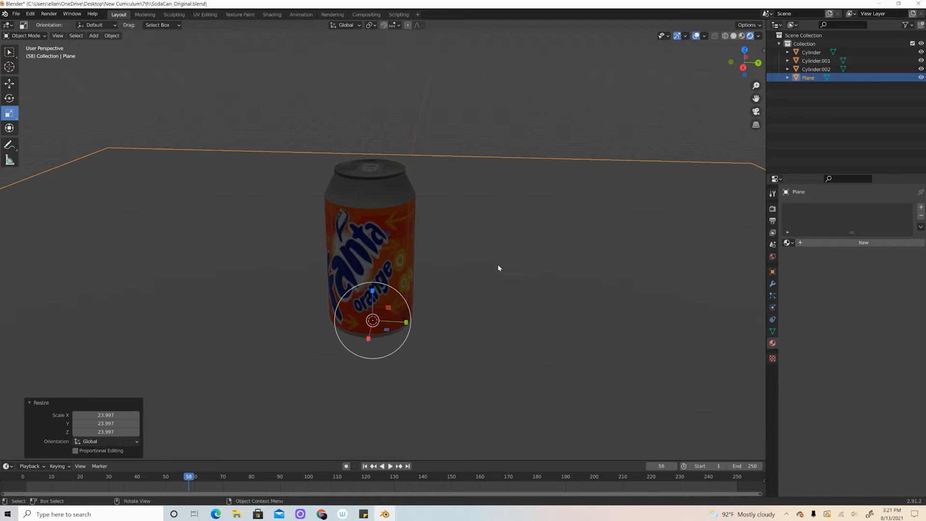
Check the can's parts and the floor plane individually, and inspect the can up close from several angles.
click(814, 61)
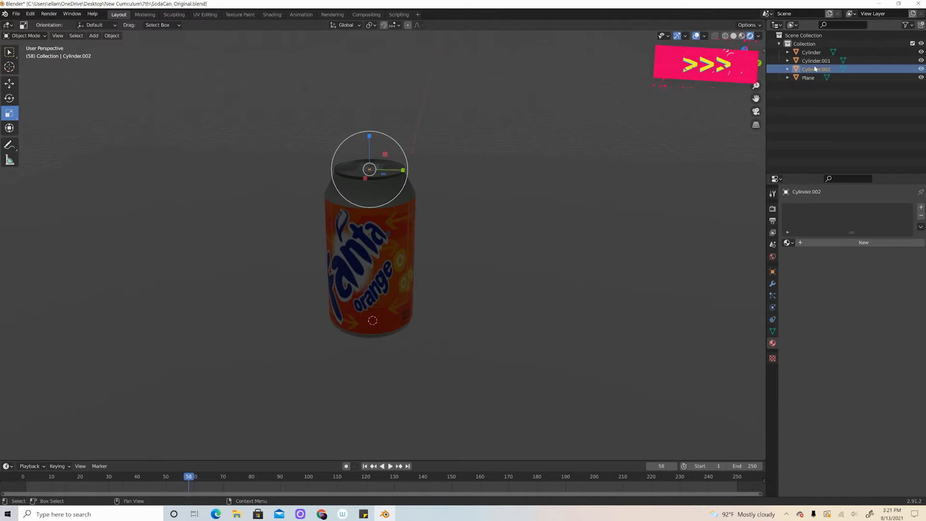
click(811, 52)
click(808, 78)
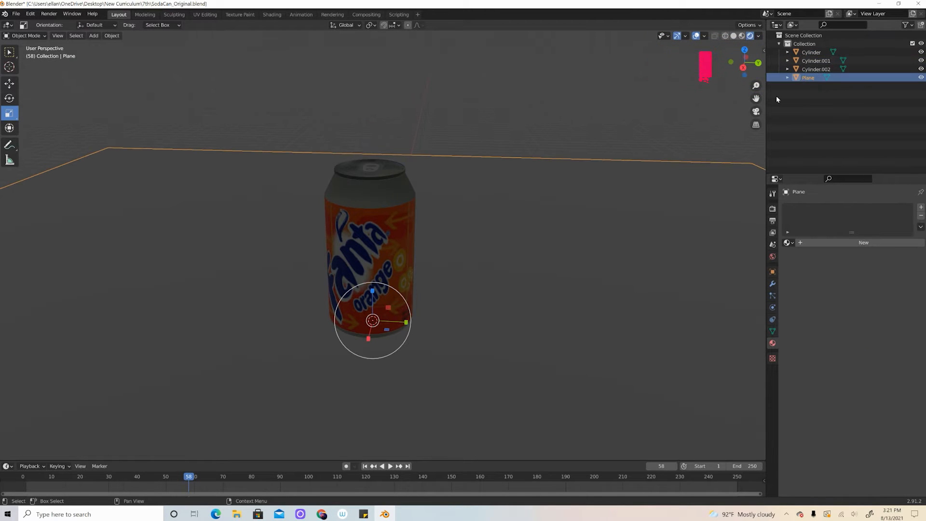
middle_drag(457, 201, 523, 208)
click(473, 225)
key(KP_Decimal)
scroll(477, 227, down, 5)
middle_drag(497, 275, 432, 261)
scroll(432, 261, up, 3)
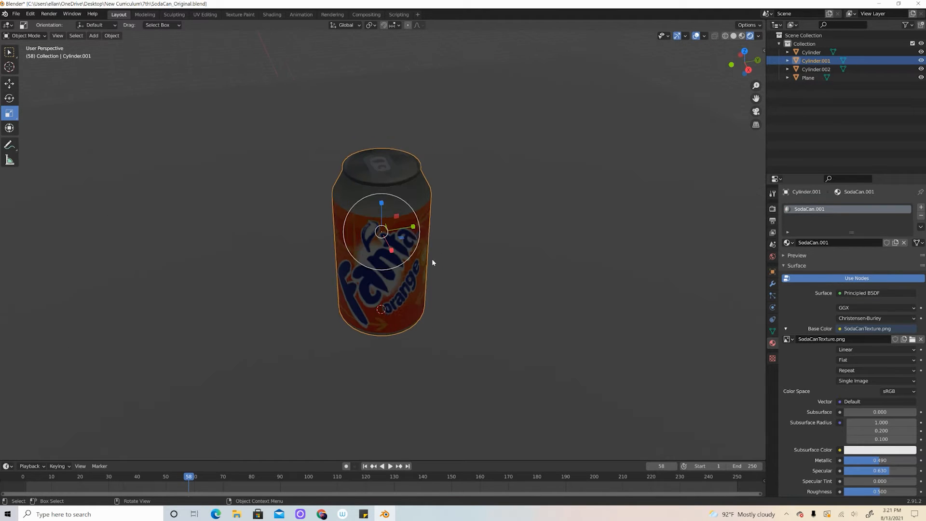
Add a spot light to the scene.
click(94, 36)
mouse_move(82, 37)
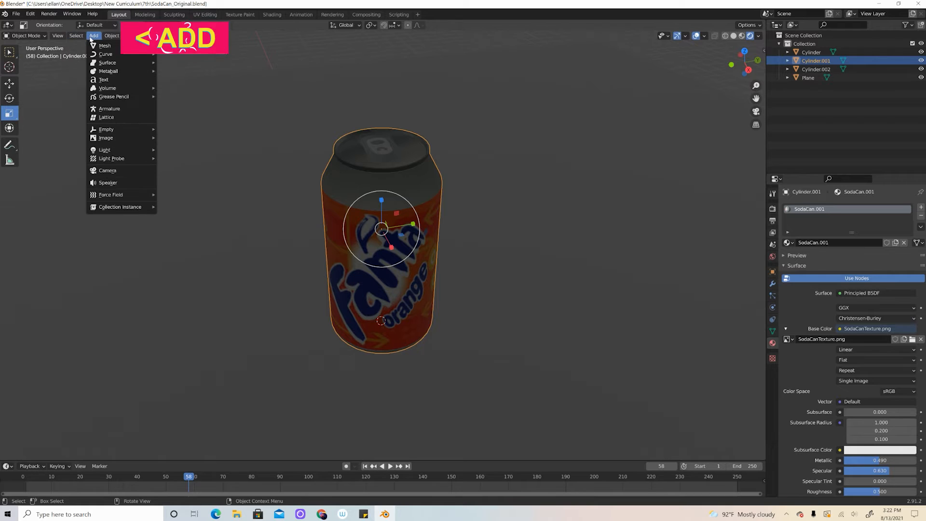
mouse_move(123, 152)
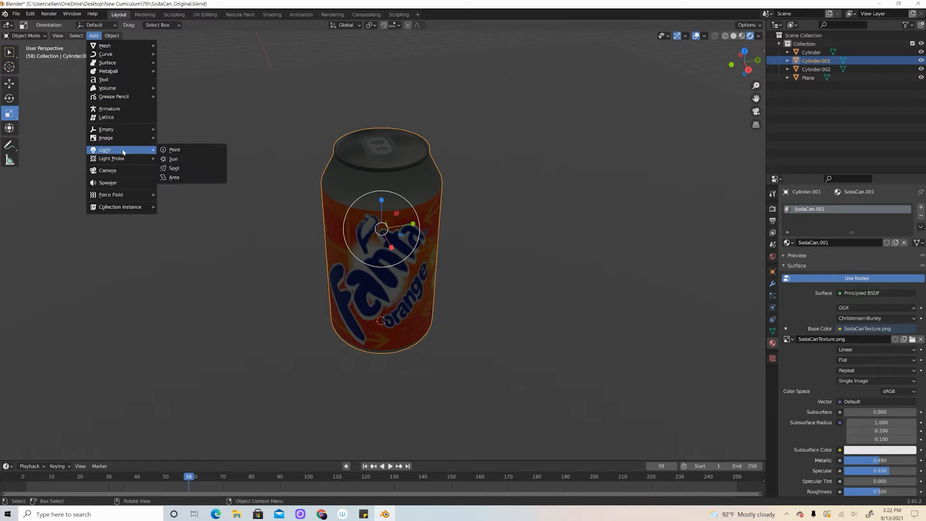
click(191, 170)
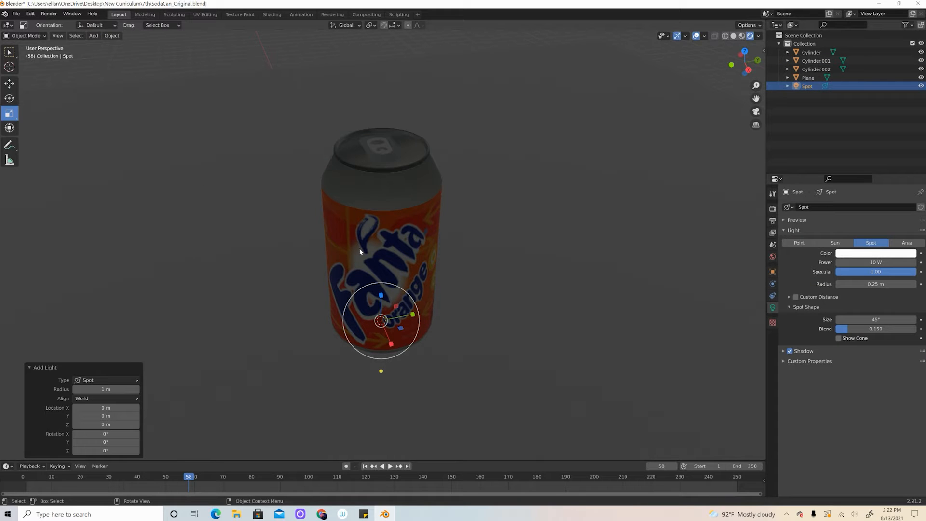
Move the spot light away from the can along positive X and raise it about 10.1 m on Z.
click(6, 85)
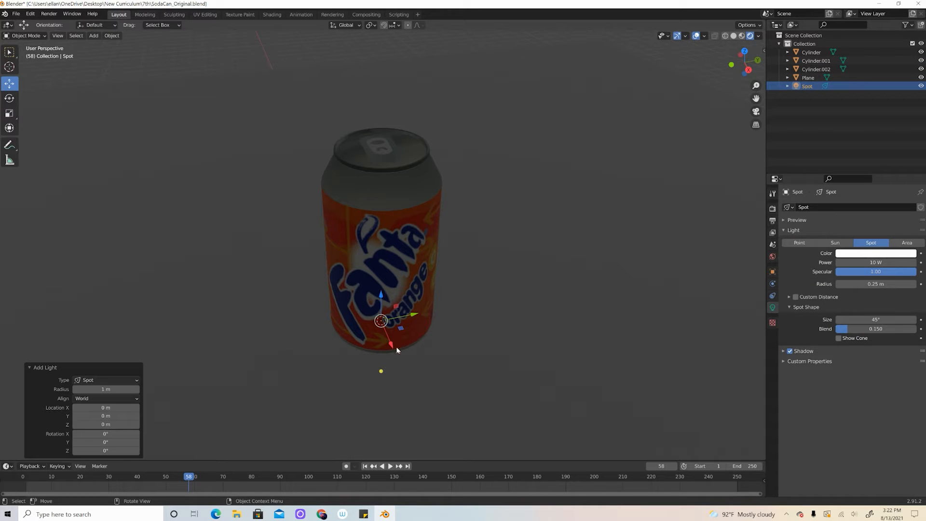
drag(392, 347, 438, 378)
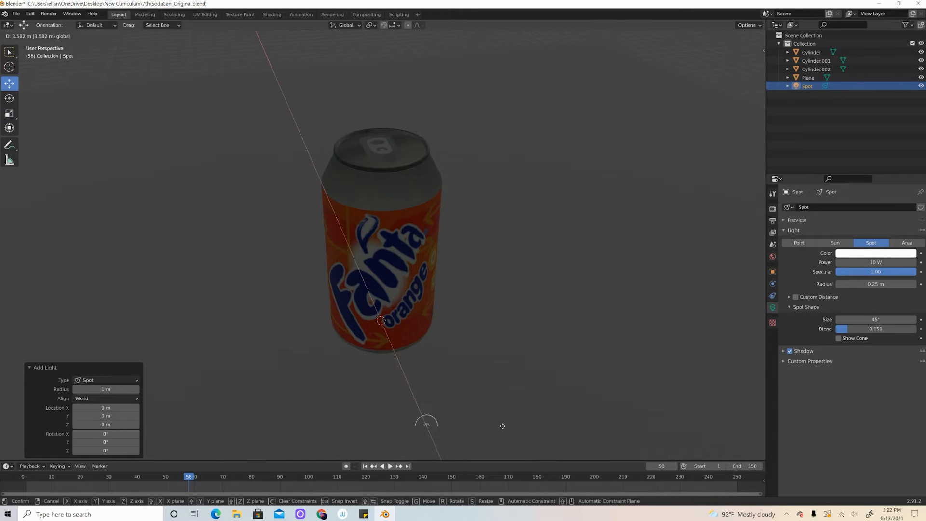
drag(502, 426, 486, 391)
middle_drag(486, 391, 568, 393)
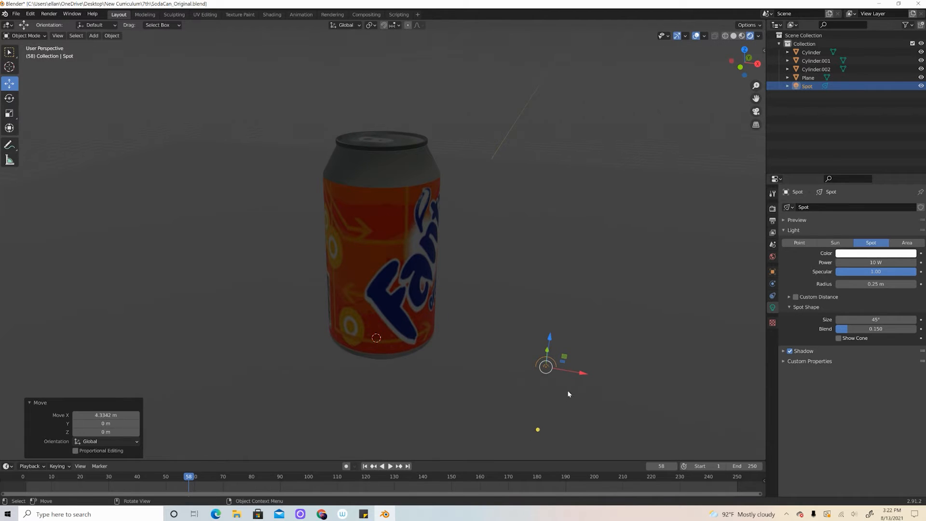
drag(551, 340, 606, 451)
scroll(420, 296, down, 4)
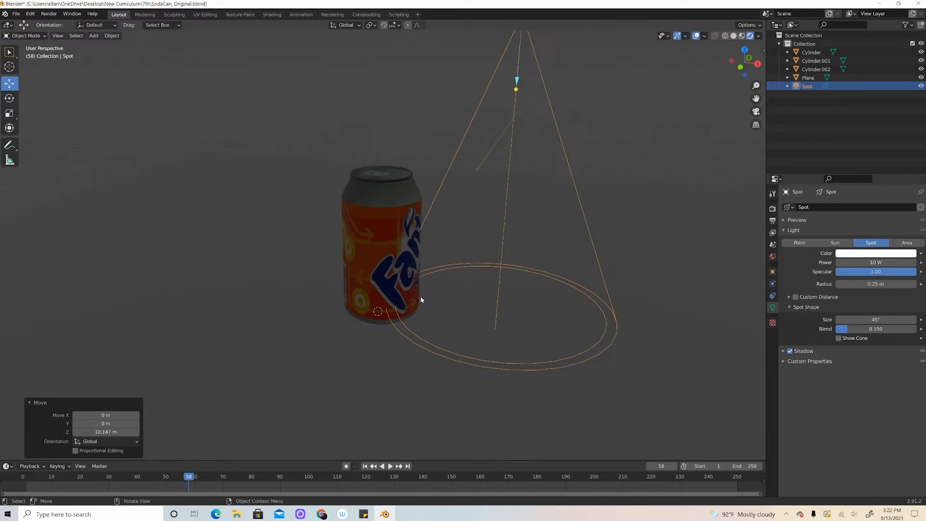
scroll(424, 298, down, 1)
drag(469, 148, 509, 153)
Rotate the spot light about 51.5° around Y so that it points at the can.
click(9, 98)
drag(501, 119, 533, 145)
middle_drag(536, 201, 463, 204)
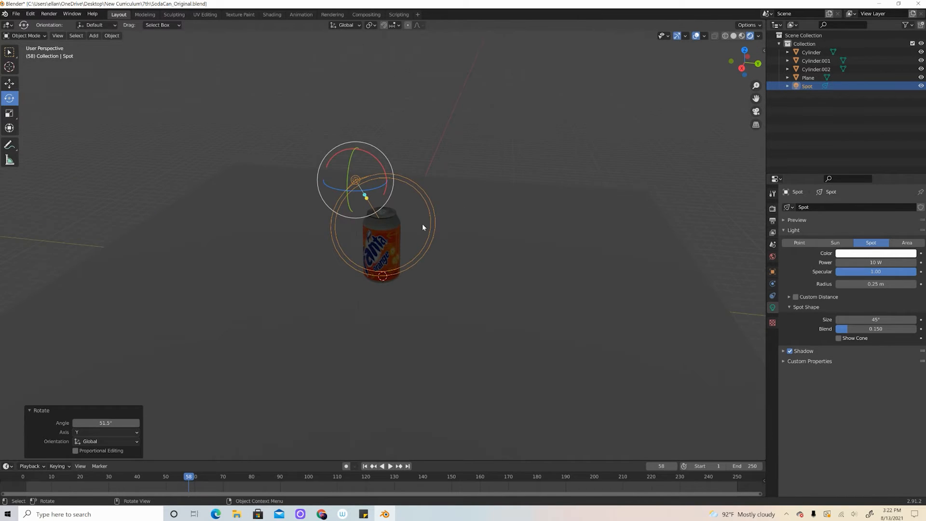
scroll(423, 226, up, 2)
middle_drag(421, 229, 427, 261)
middle_drag(464, 231, 458, 250)
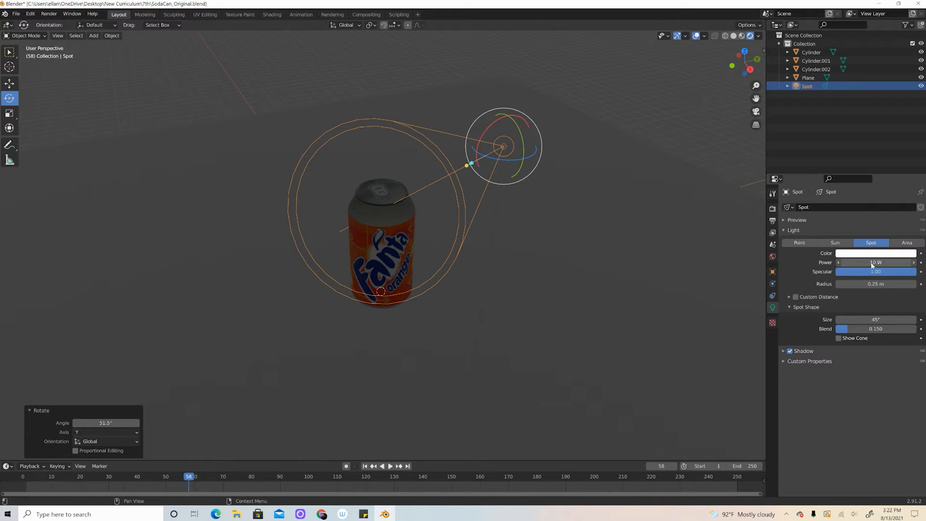
Raise the spot light's power to 652.4 W and tint its color a very pale yellow.
drag(902, 264, 178, 265)
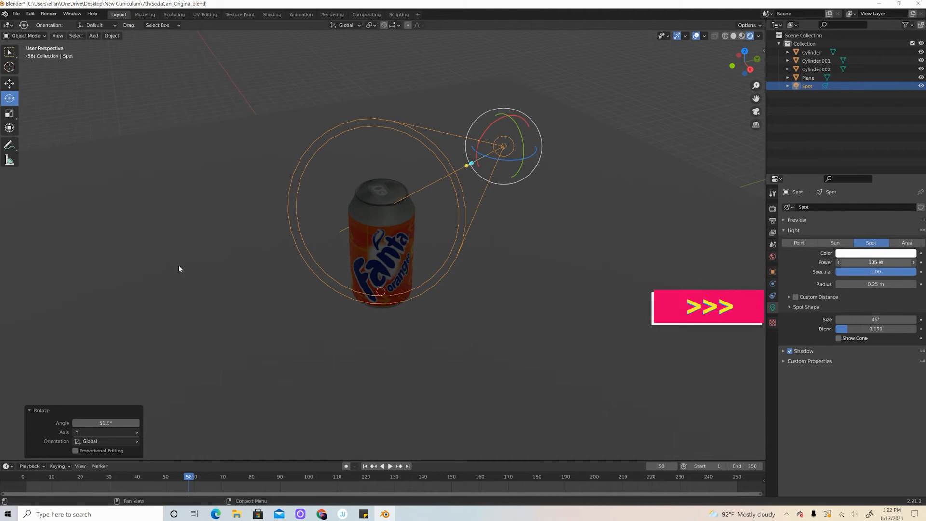
drag(274, 271, 457, 269)
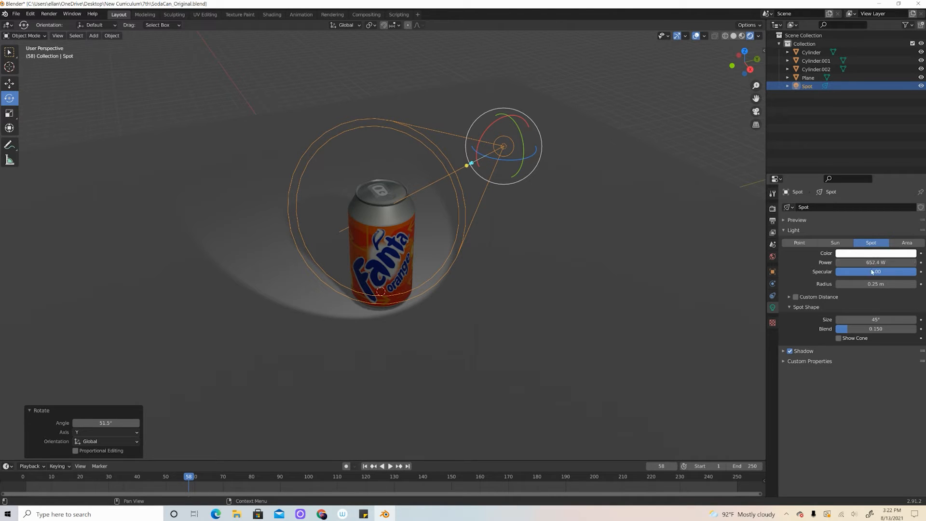
click(843, 254)
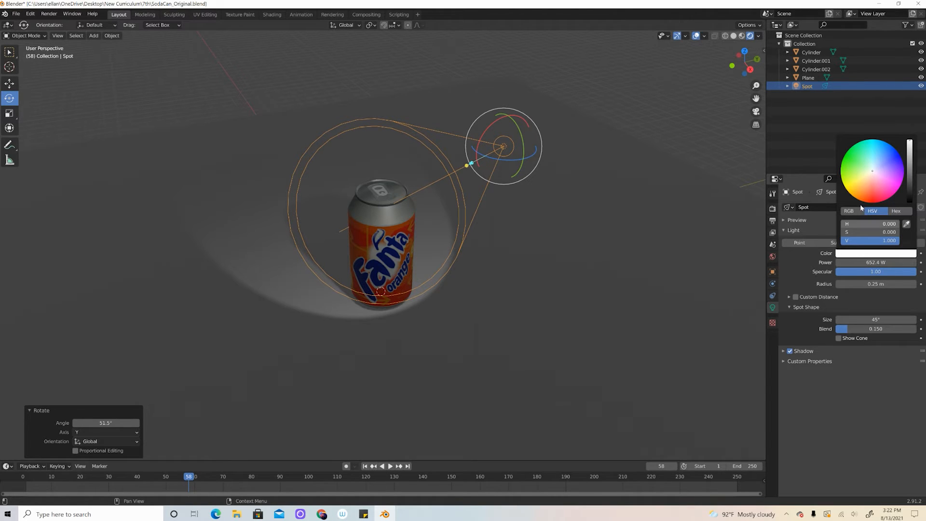
click(856, 184)
mouse_move(867, 177)
mouse_down()
mouse_move(881, 170)
mouse_move(906, 192)
mouse_move(875, 200)
mouse_move(876, 165)
mouse_move(857, 167)
mouse_move(872, 178)
mouse_up()
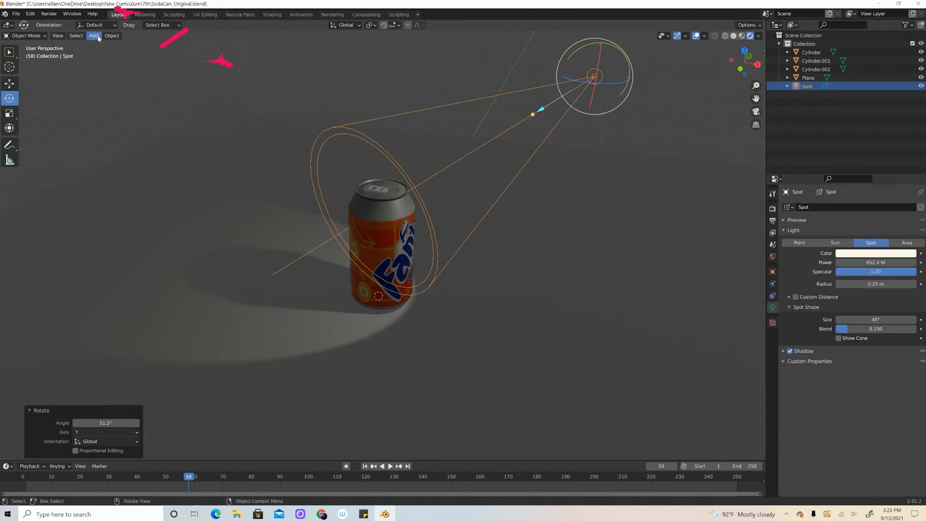
Add a second spot light, move it along negative X to the can's opposite side, and raise it about 10.8 m.
click(93, 36)
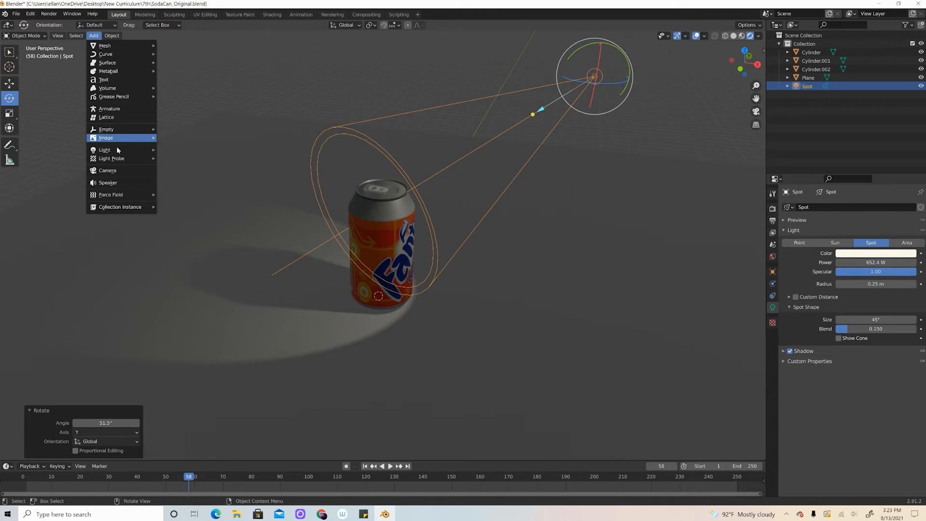
mouse_move(118, 153)
click(191, 172)
key(g)
key(x)
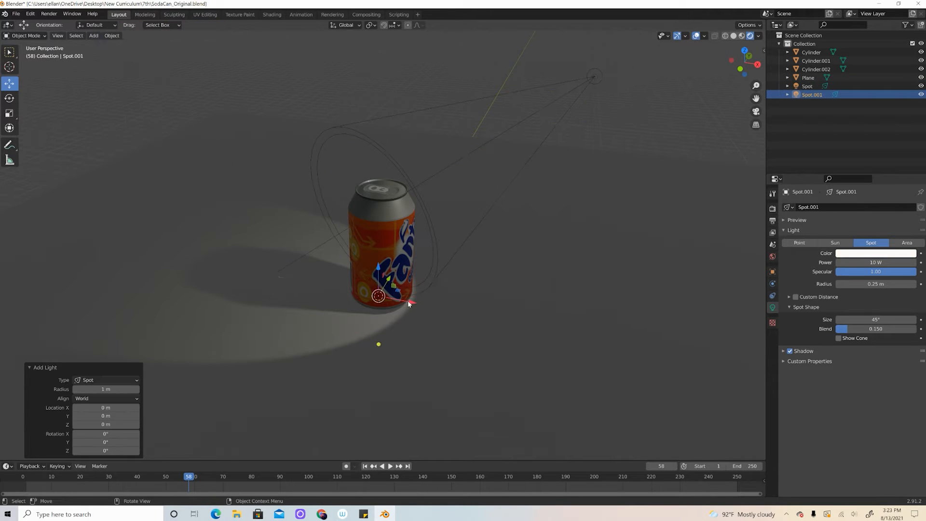
click(221, 266)
drag(190, 243, 145, 16)
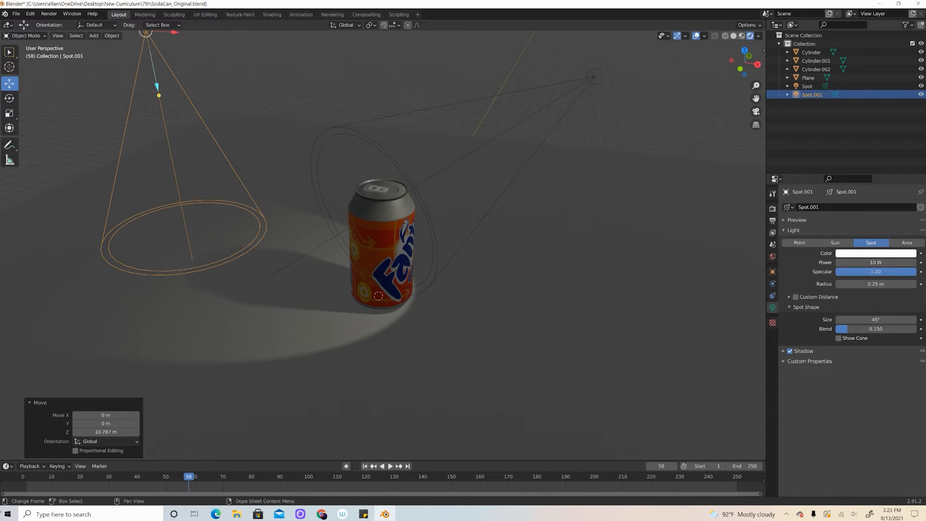
middle_drag(222, 285, 245, 333)
scroll(249, 392, down, 1)
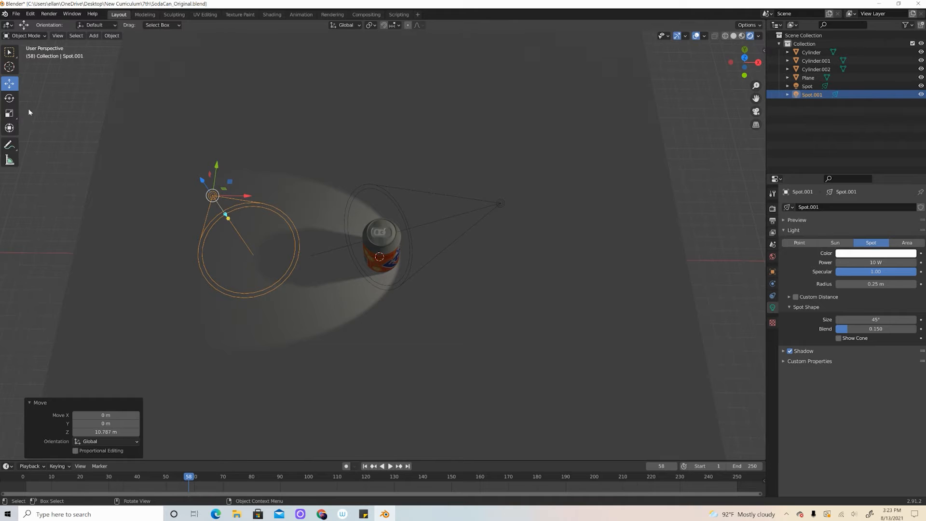
Rotate the second spot light around Y to tilt its beam toward the can.
click(9, 98)
middle_drag(244, 273, 250, 230)
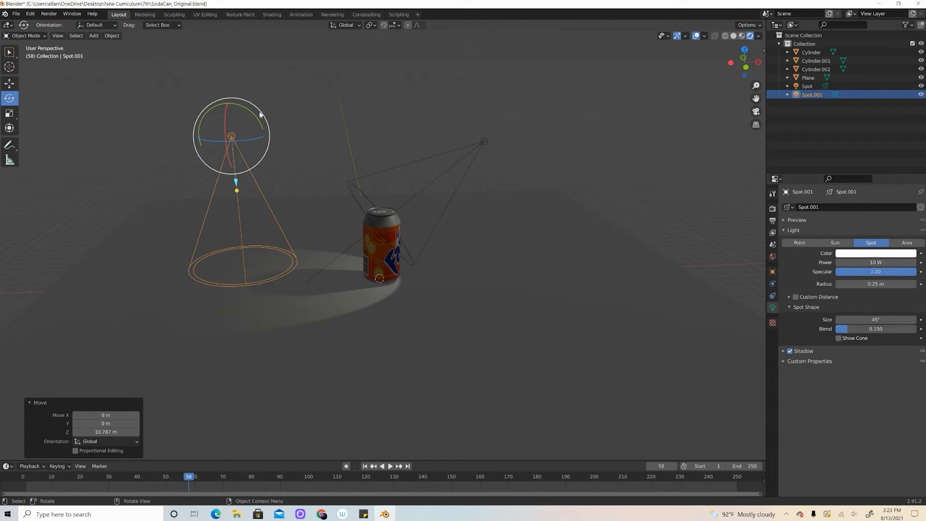
drag(257, 118, 244, 249)
Lower the second spot light about 10.5 m and shift it about 2.7 m along negative Y.
click(9, 84)
middle_drag(395, 299, 317, 311)
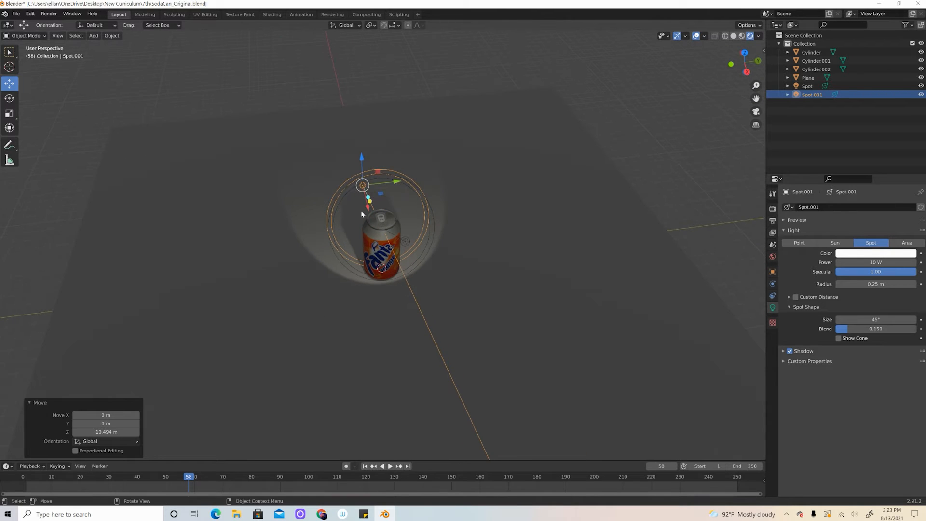
drag(381, 183, 352, 186)
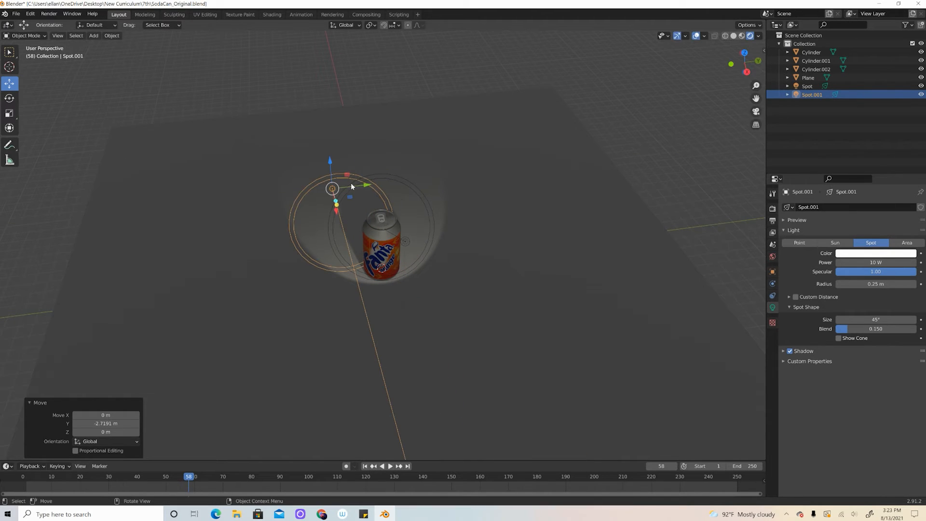
Turn the second spot light back toward the can and tilt it about 6.8° around Y.
click(10, 99)
drag(310, 207, 324, 201)
middle_drag(324, 202, 399, 230)
drag(242, 253, 255, 258)
middle_drag(256, 259, 358, 295)
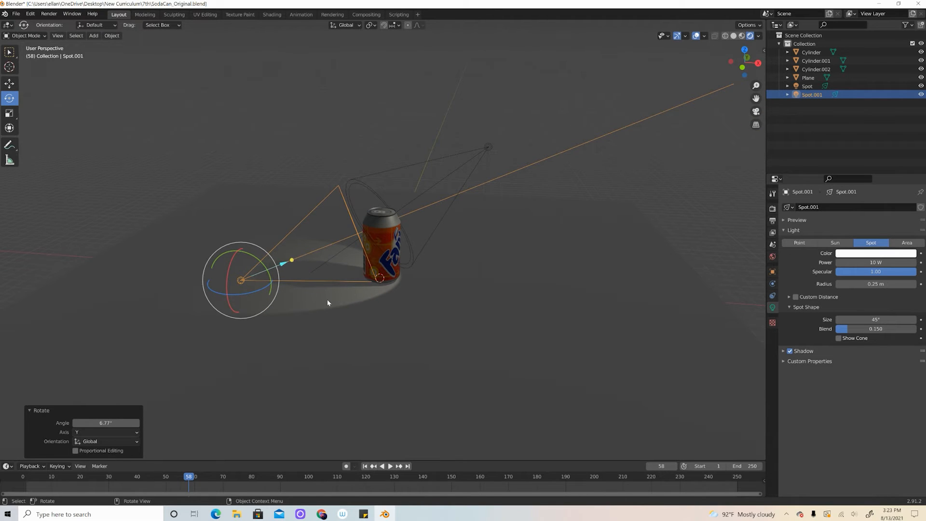
Widen the second spot light's cone to 92.5°.
click(18, 115)
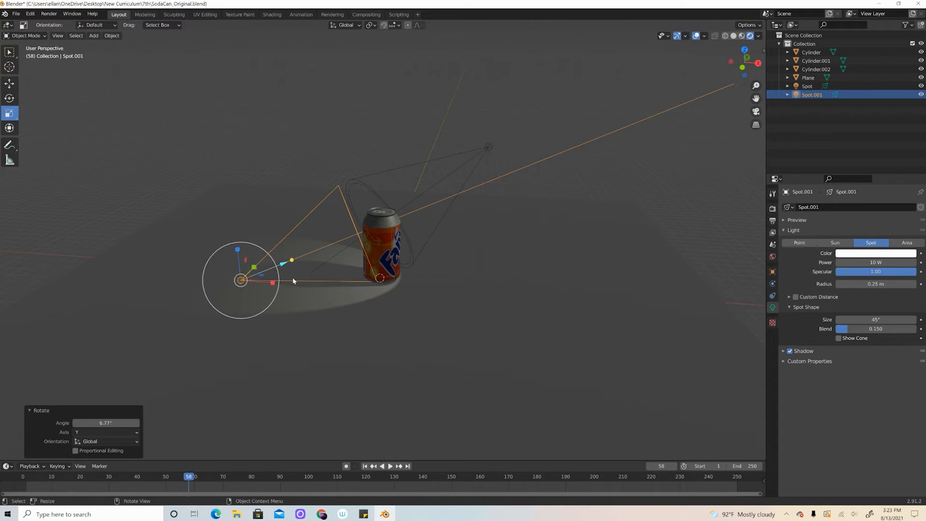
drag(282, 264, 293, 261)
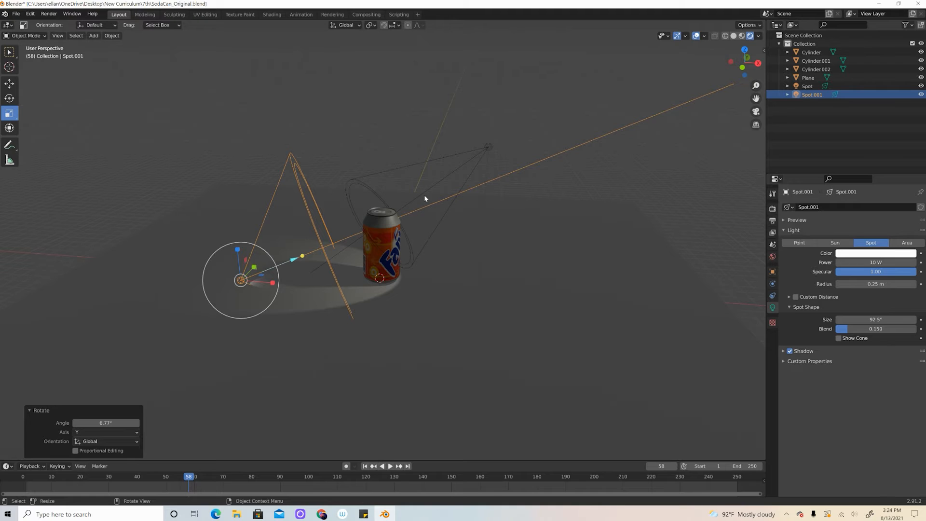
Raise the second spot light's power to 216.5 W and tint its color pale blue.
drag(875, 263, 880, 266)
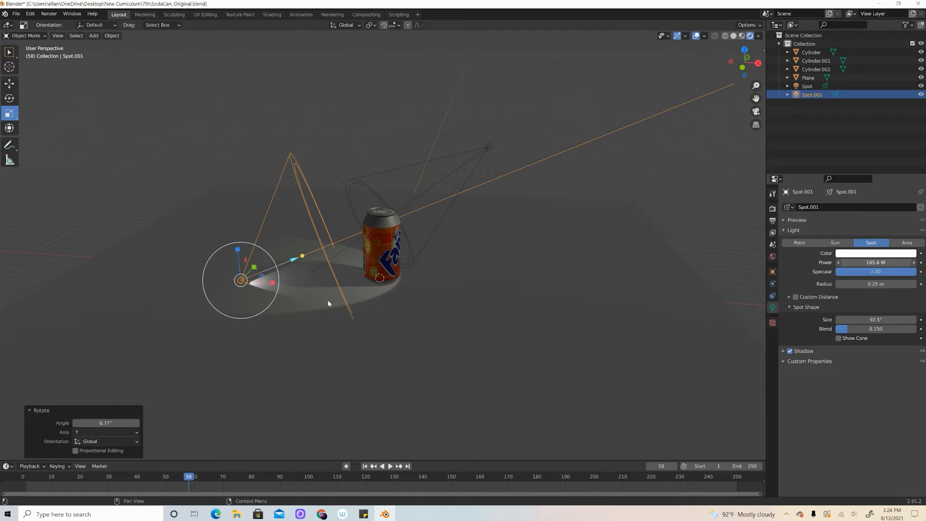
middle_drag(448, 250, 456, 279)
scroll(410, 252, up, 5)
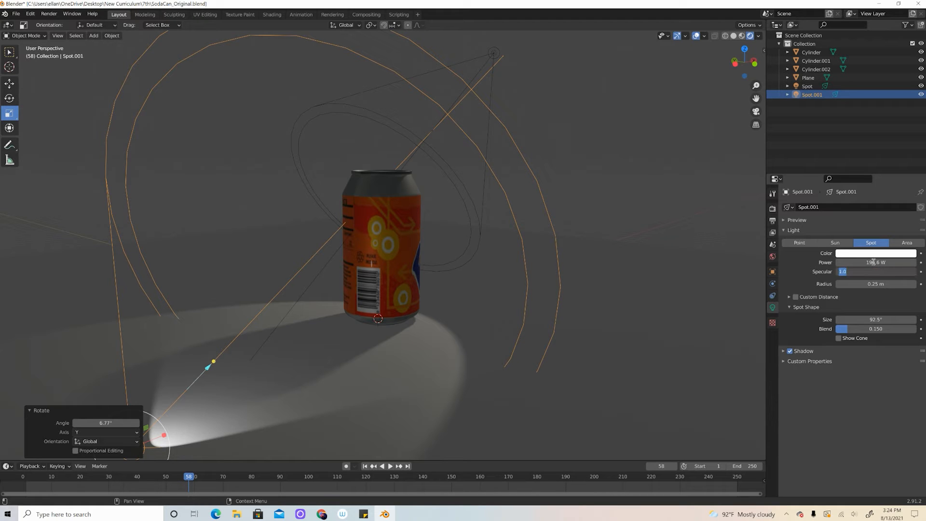
drag(876, 262, 896, 265)
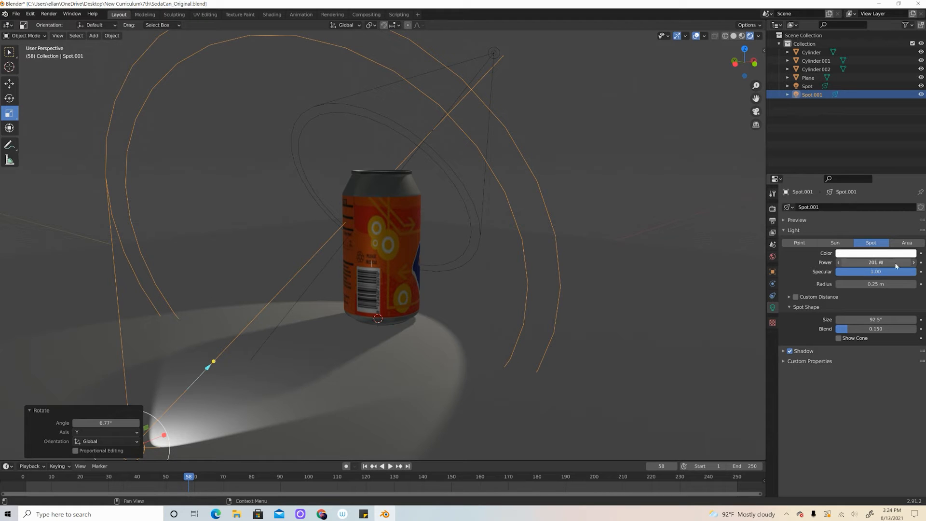
click(847, 255)
drag(882, 163, 877, 168)
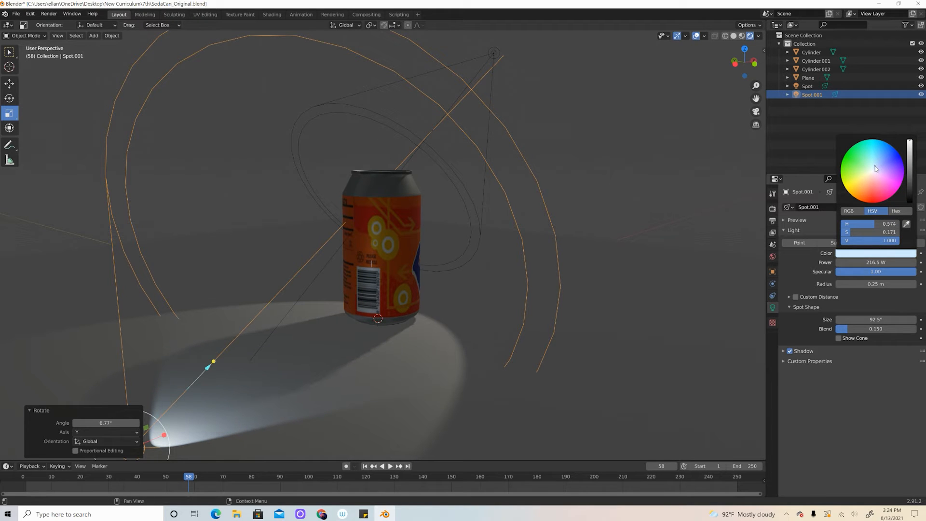
Set the second spot light's cone size to 97.8° and its blend to 0.657.
middle_drag(587, 270, 491, 300)
scroll(444, 294, down, 1)
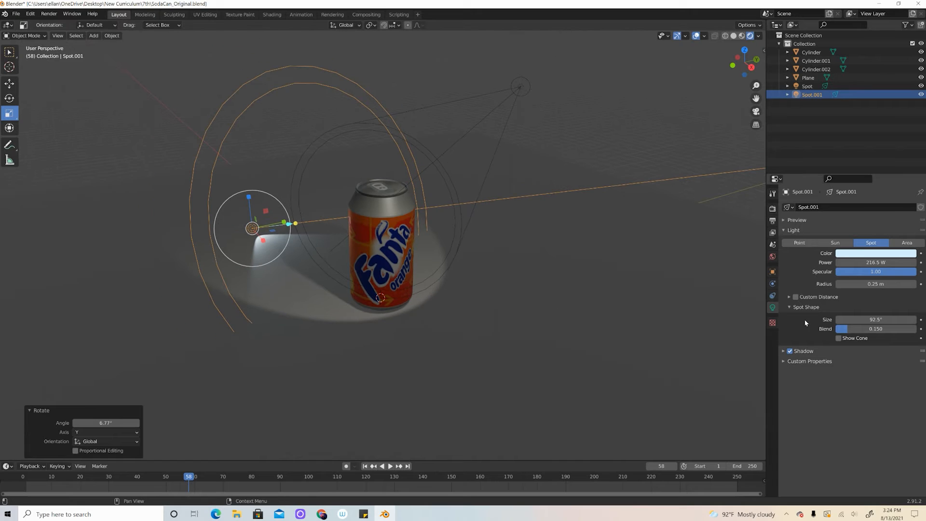
drag(855, 319, 916, 336)
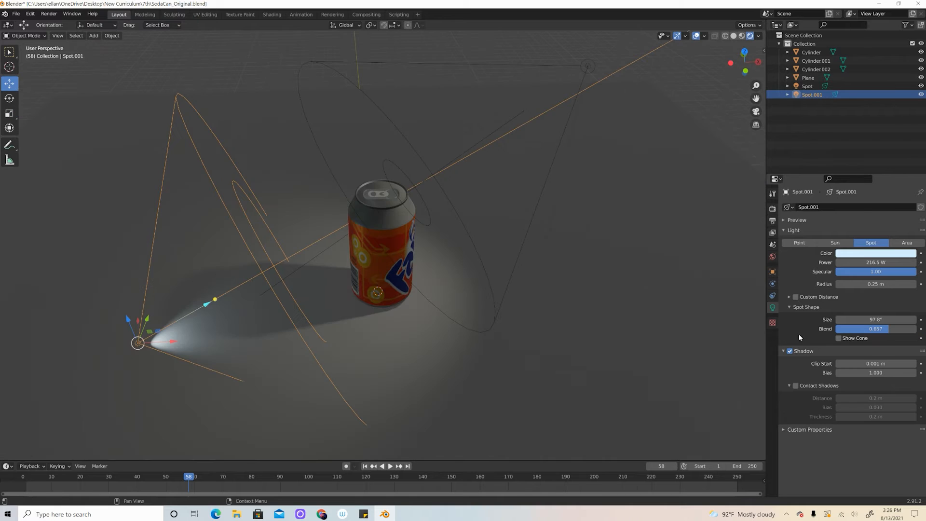
Select the soda can's body and open its material settings.
scroll(357, 199, down, 5)
middle_drag(357, 199, 500, 262)
scroll(379, 211, up, 5)
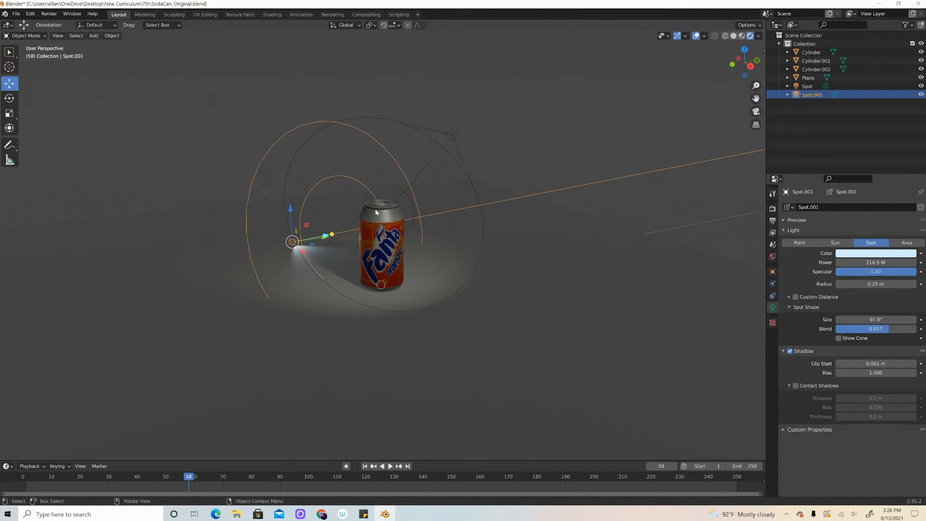
scroll(379, 210, up, 2)
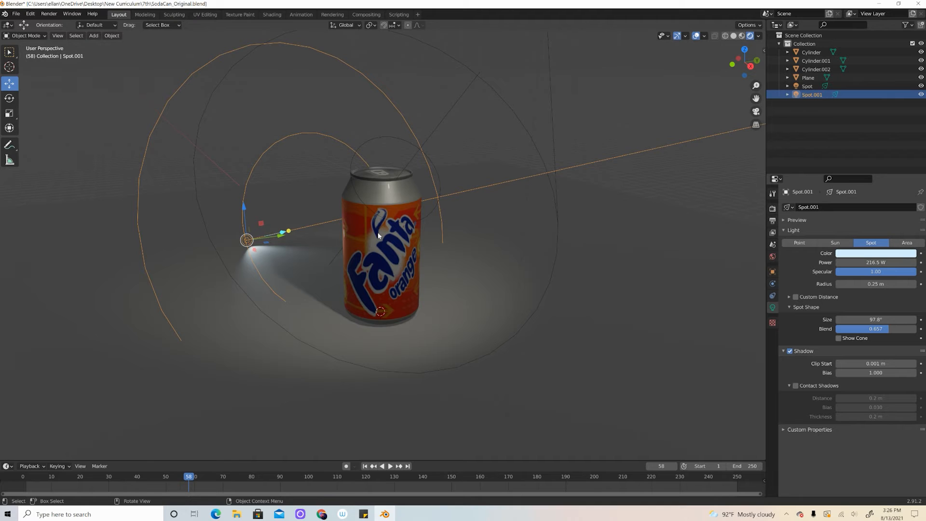
click(432, 134)
click(366, 278)
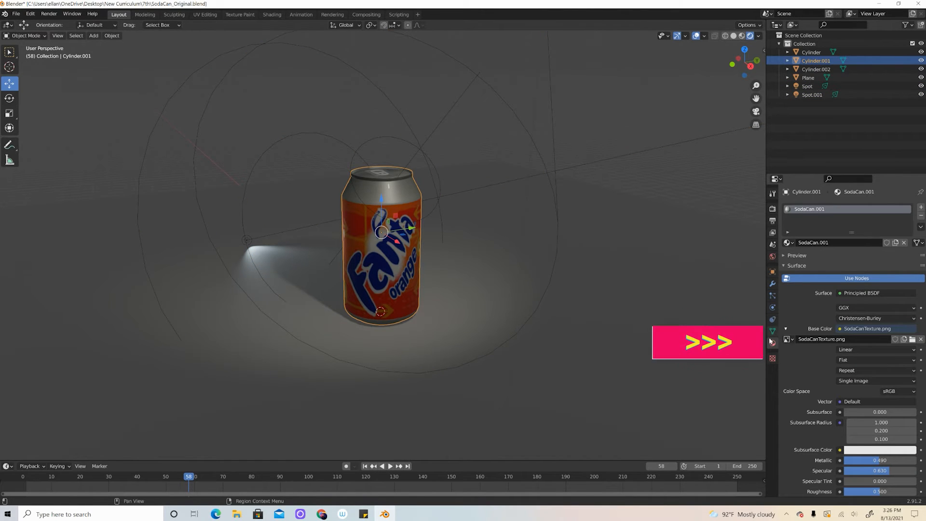
Set the can material's metallic to 0.390, specular 0.767, roughness 0.327, sheen 0.167, sheen tint 0.180 and clearcoat 0.650.
scroll(860, 349, down, 6)
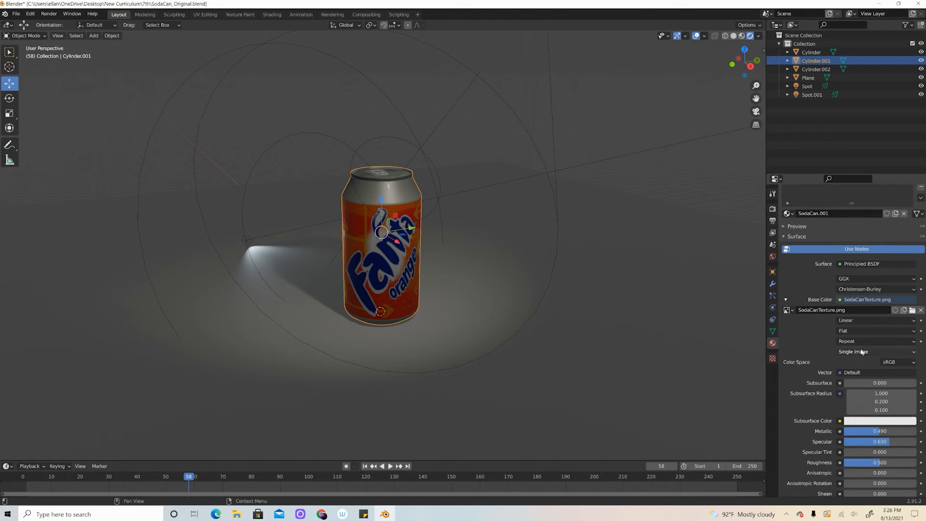
drag(889, 346, 893, 345)
mouse_move(91, 367)
mouse_down()
mouse_move(906, 382)
mouse_move(899, 356)
mouse_up()
mouse_move(877, 336)
mouse_down()
mouse_move(805, 335)
mouse_move(894, 335)
mouse_move(868, 337)
mouse_move(861, 373)
mouse_move(909, 396)
mouse_up()
drag(828, 409, 857, 410)
drag(860, 418, 782, 430)
scroll(847, 439, down, 1)
Set the can material's emission strength to 417.3 and undo the trial changes to its emission.
drag(873, 453, 910, 452)
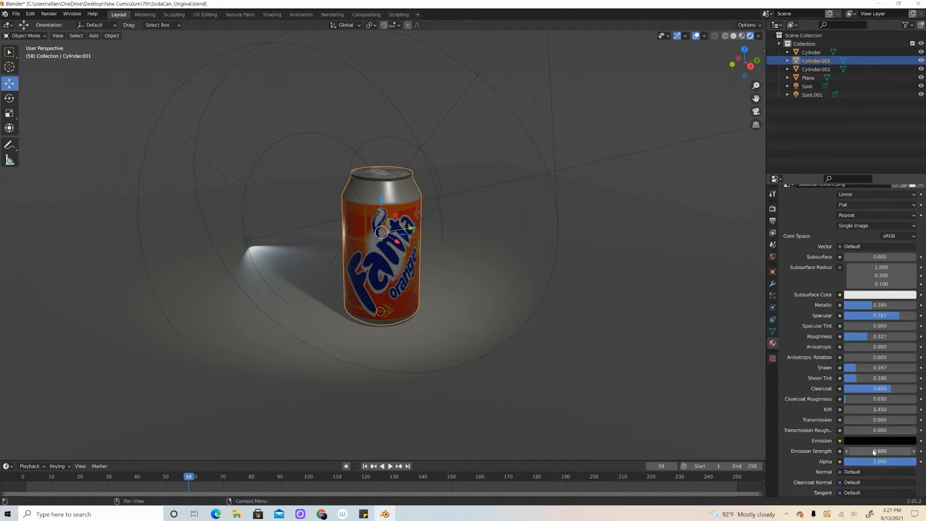
click(868, 440)
drag(909, 379, 909, 354)
drag(886, 451, 655, 466)
key(ctrl+z)
key(ctrl+z)
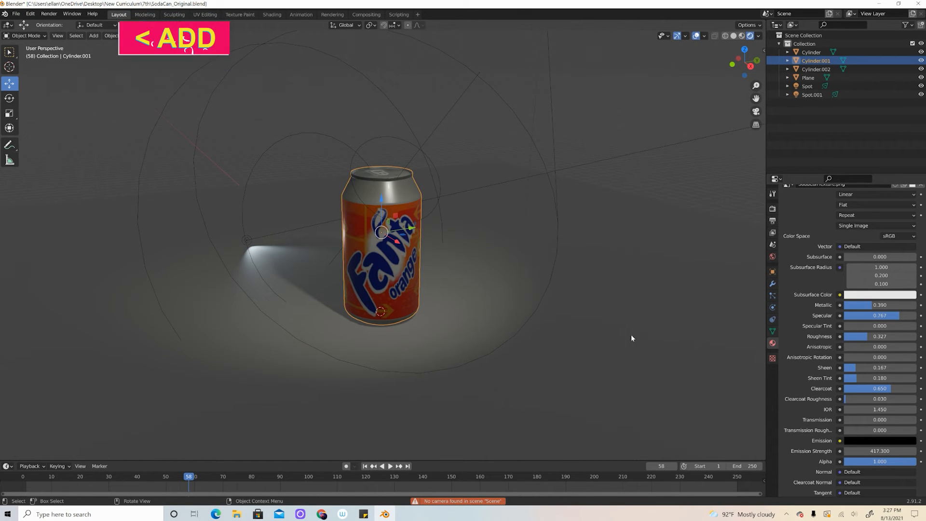
Add a sun light and raise it about 12.9 m above the can.
click(94, 35)
mouse_move(116, 140)
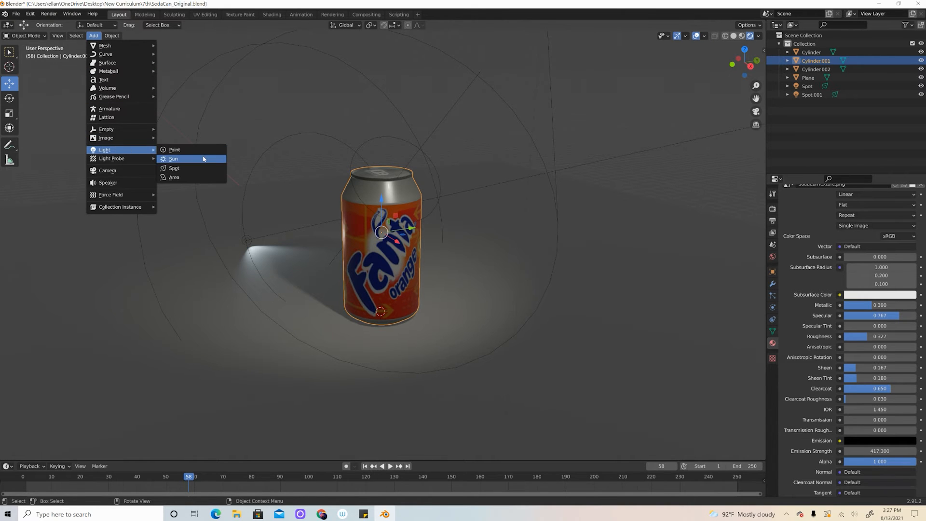
click(204, 158)
scroll(386, 257, down, 2)
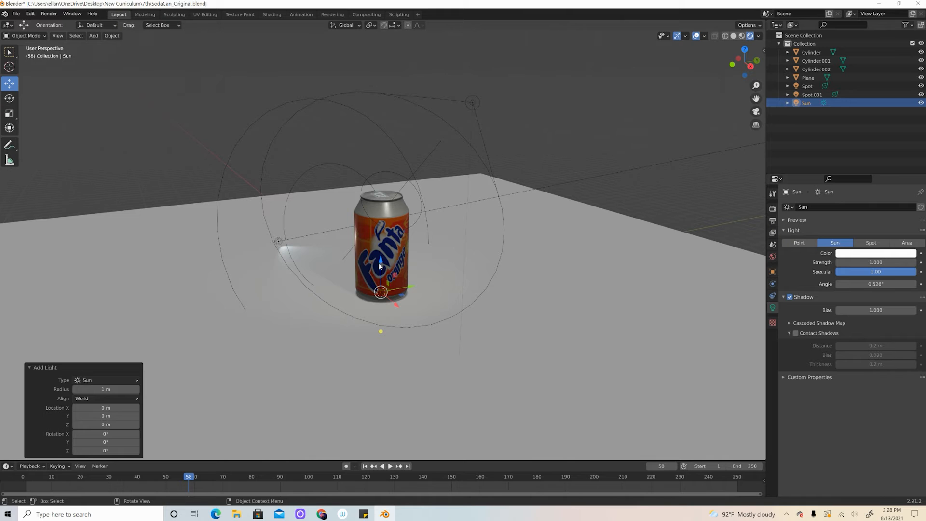
drag(380, 266, 380, 256)
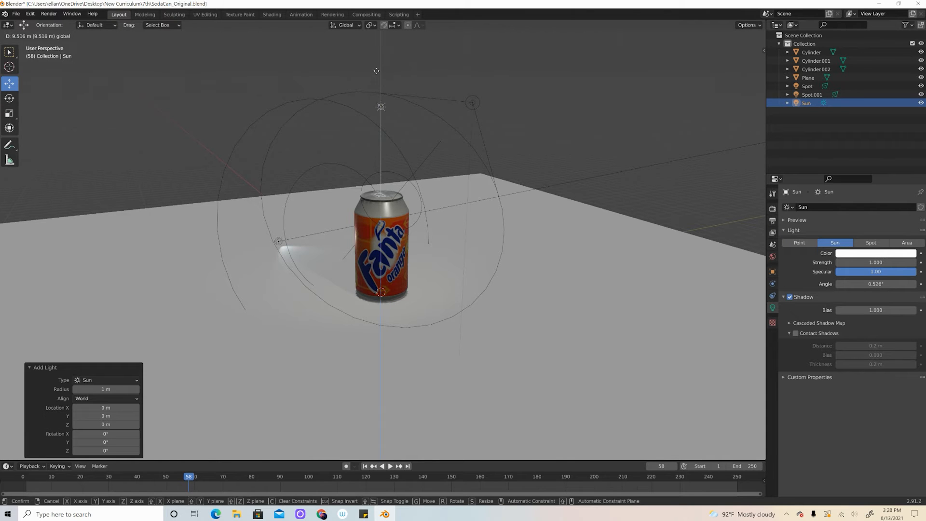
drag(376, 71, 376, 40)
Shift the sun light sideways along X and about -7.5 m along Y, in front of the can.
scroll(395, 325, down, 6)
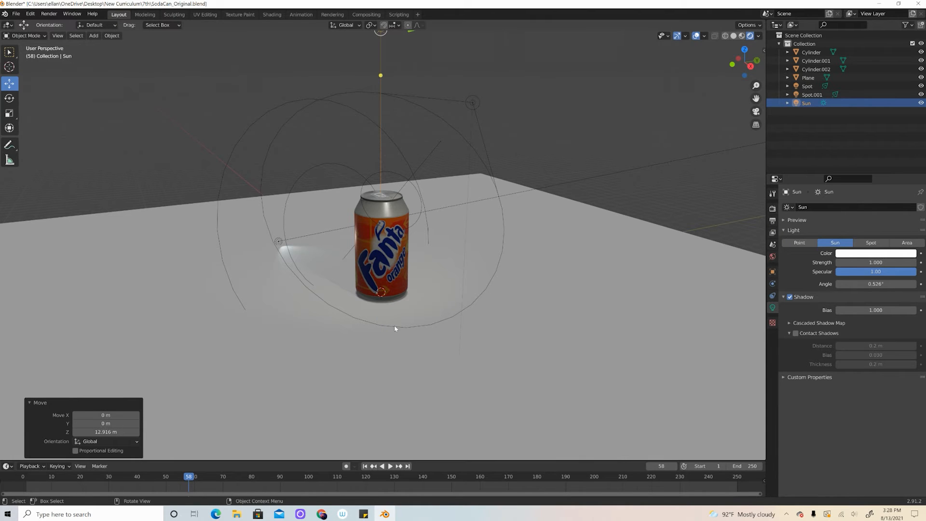
middle_drag(395, 317, 452, 329)
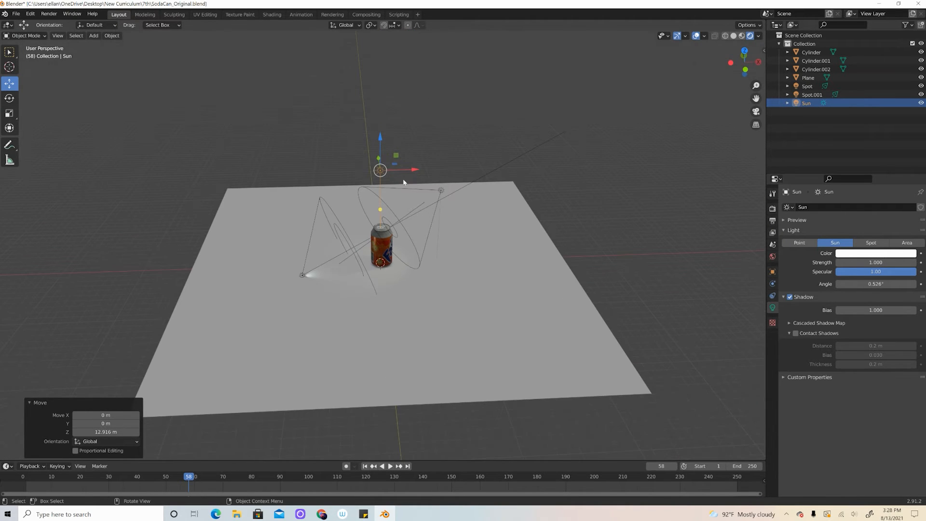
drag(398, 171, 439, 173)
middle_drag(441, 332, 393, 328)
drag(422, 179, 357, 193)
middle_drag(366, 217, 427, 310)
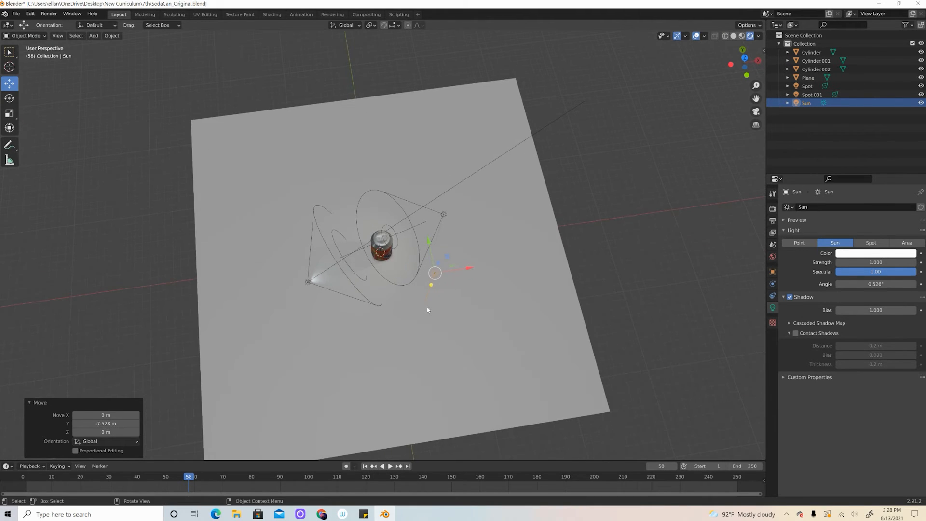
drag(462, 269, 441, 281)
Move the second spot light along Y and rotate it -35.3° around Z toward the can.
click(307, 282)
drag(304, 266, 302, 241)
click(10, 98)
drag(331, 277, 304, 287)
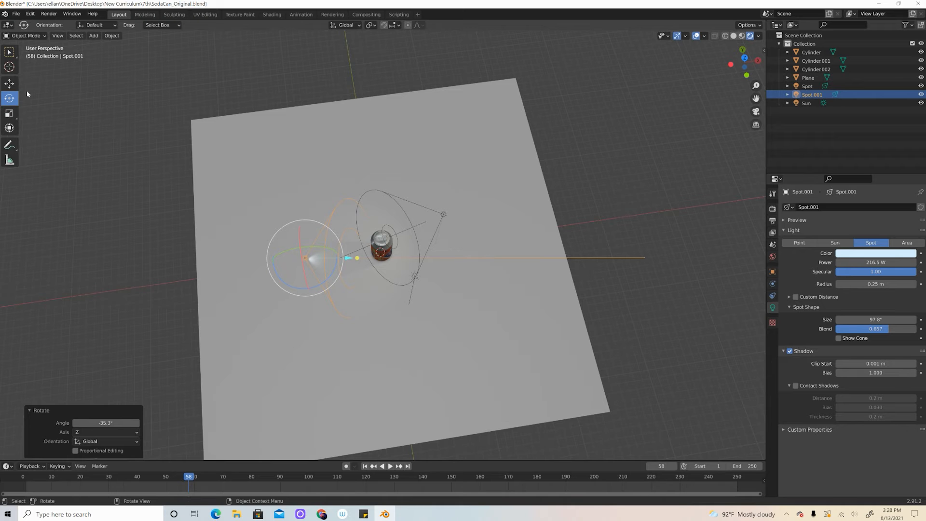
Move the second spot light a further 1.78 m or so along Y and check the lighting on the can.
click(9, 83)
drag(303, 236, 304, 222)
middle_drag(518, 364, 424, 304)
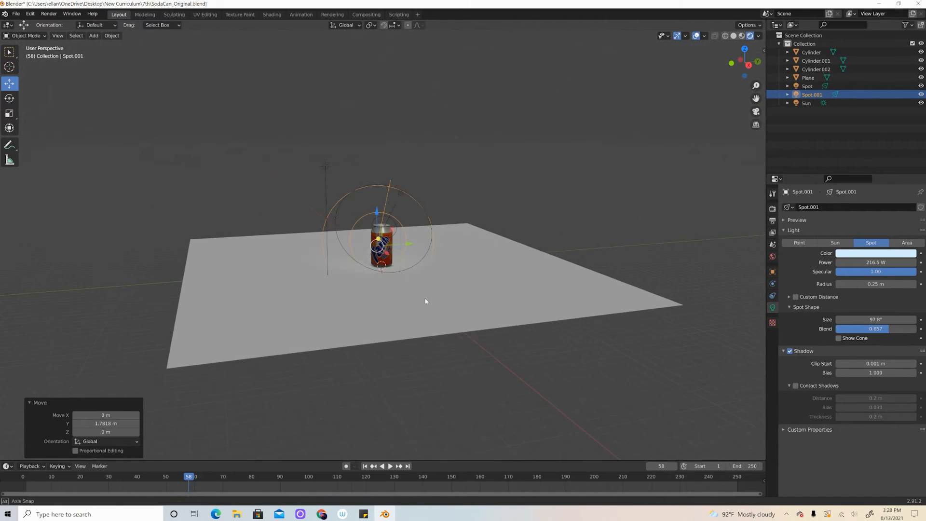
scroll(384, 214, up, 4)
scroll(384, 219, up, 3)
middle_drag(372, 305, 7, 316)
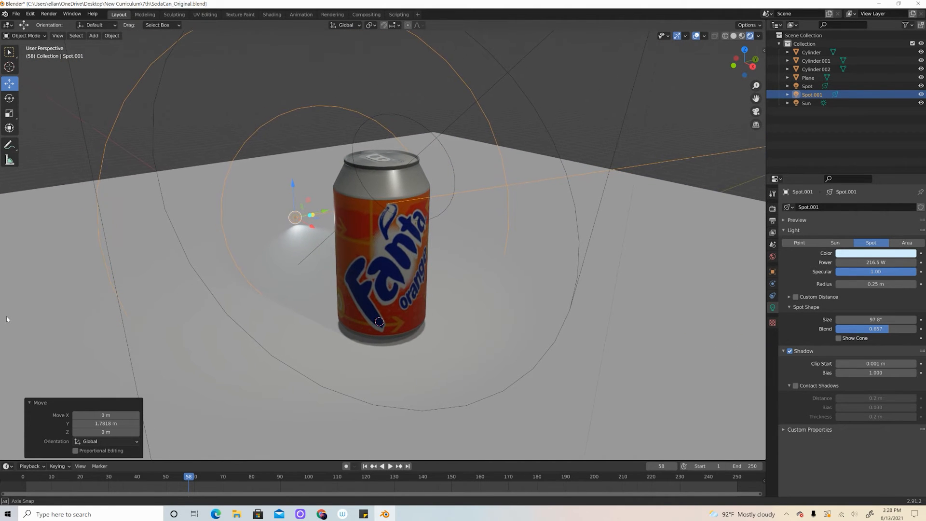
Add a camera, raise it above the floor and move it away from the can along X and -8.53 m along Y.
click(94, 36)
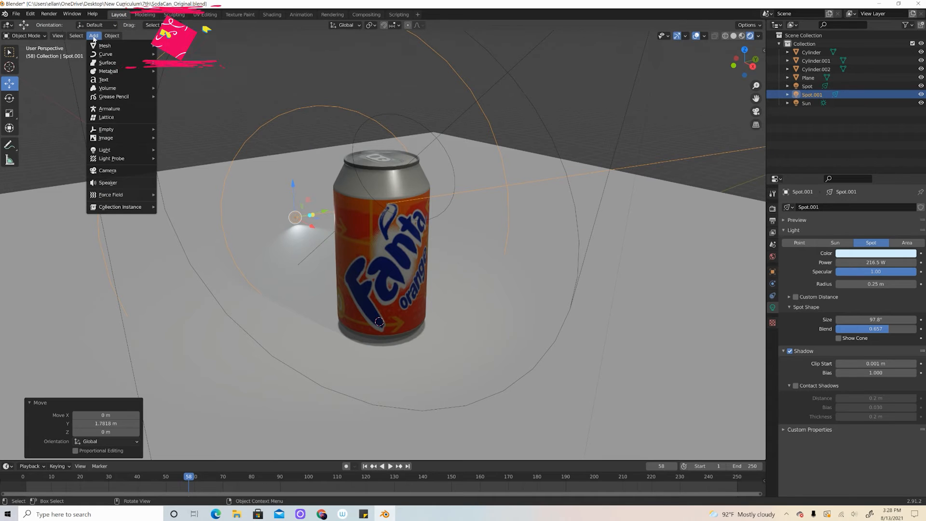
click(107, 169)
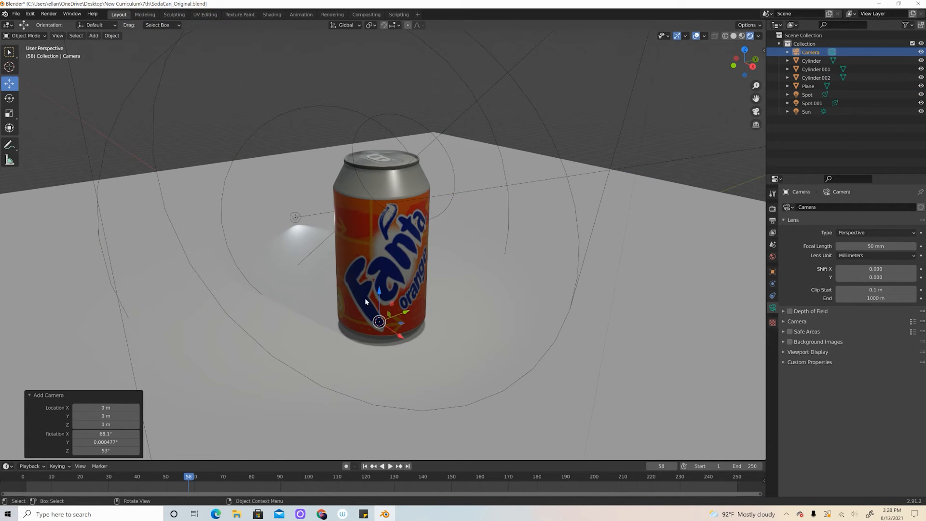
drag(395, 336, 409, 337)
drag(456, 364, 459, 259)
middle_drag(458, 259, 374, 353)
drag(359, 373, 43, 273)
scroll(150, 199, down, 3)
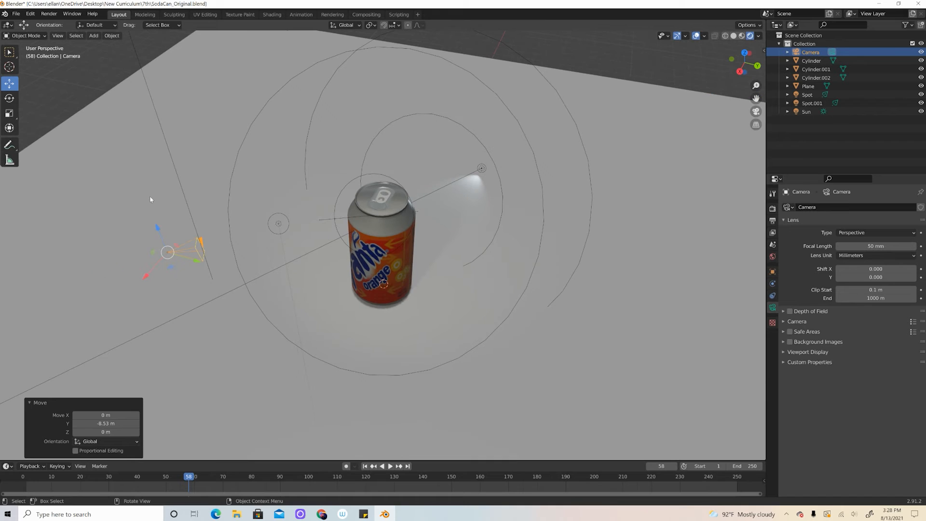
Switch to local orientation and reposition the camera, including about 2 m along its local Y and 4.68 m back along its local Z.
click(346, 24)
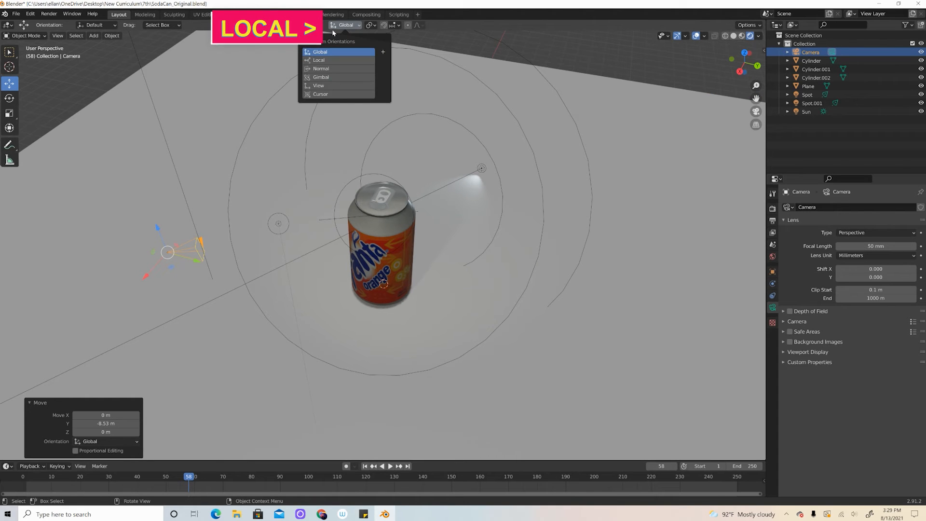
click(317, 61)
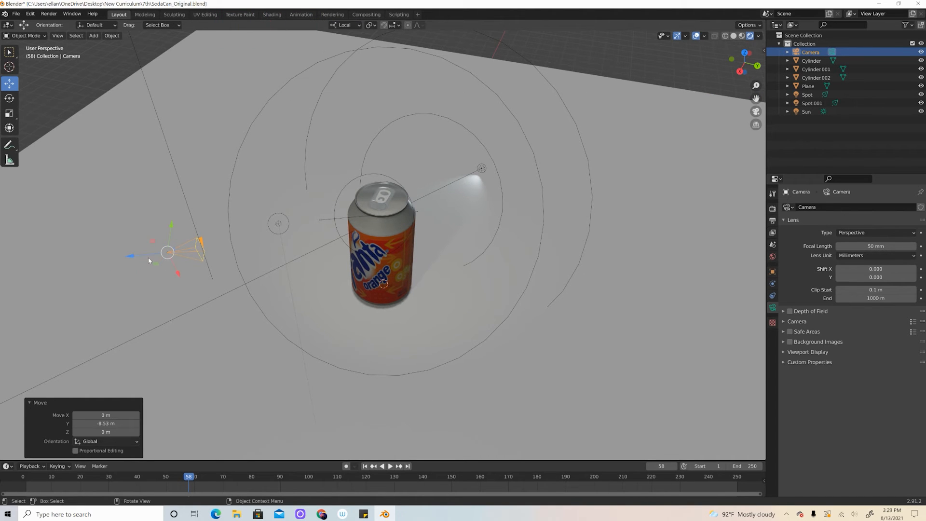
drag(144, 255, 46, 261)
middle_drag(200, 308, 308, 288)
drag(365, 312, 451, 312)
drag(443, 280, 430, 195)
middle_drag(385, 280, 431, 283)
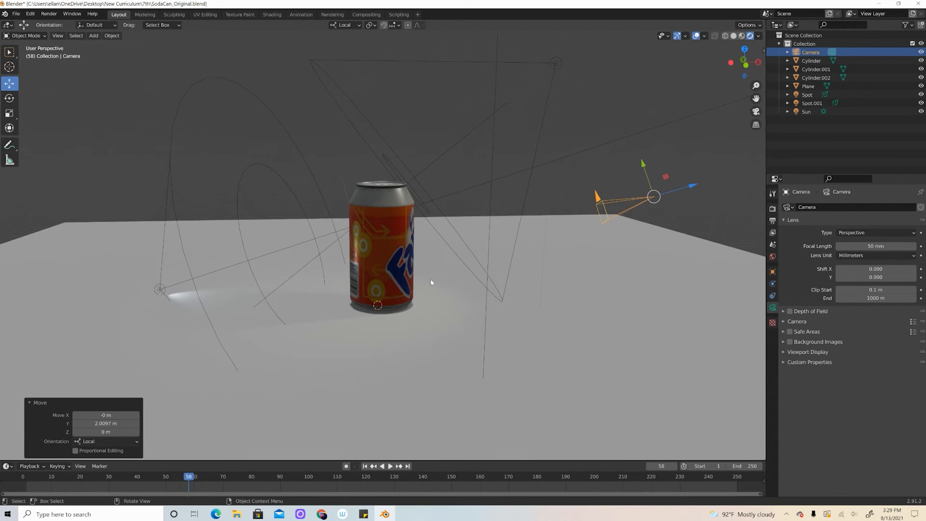
drag(671, 194, 740, 169)
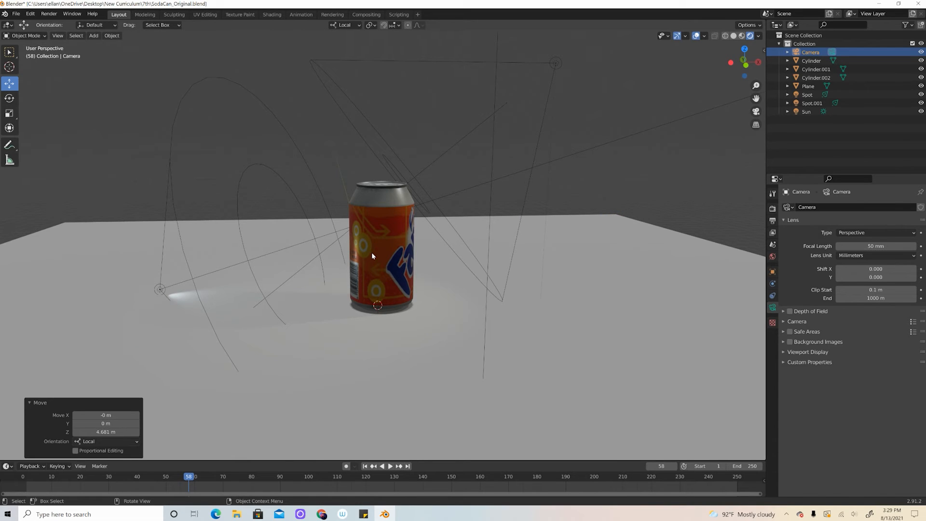
Scale the camera up by a factor of 3.586 and rescale it along its local Z axis.
scroll(372, 252, down, 4)
scroll(371, 253, down, 3)
scroll(473, 234, up, 4)
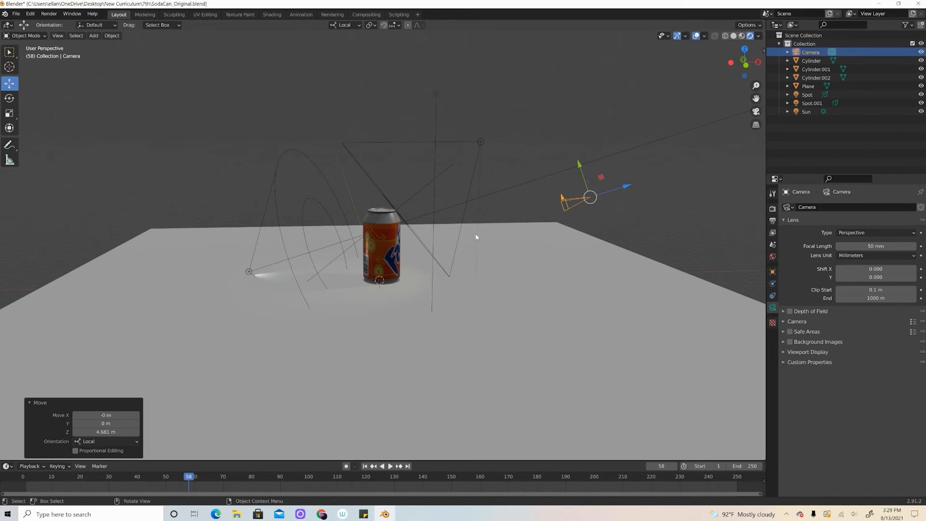
key(s)
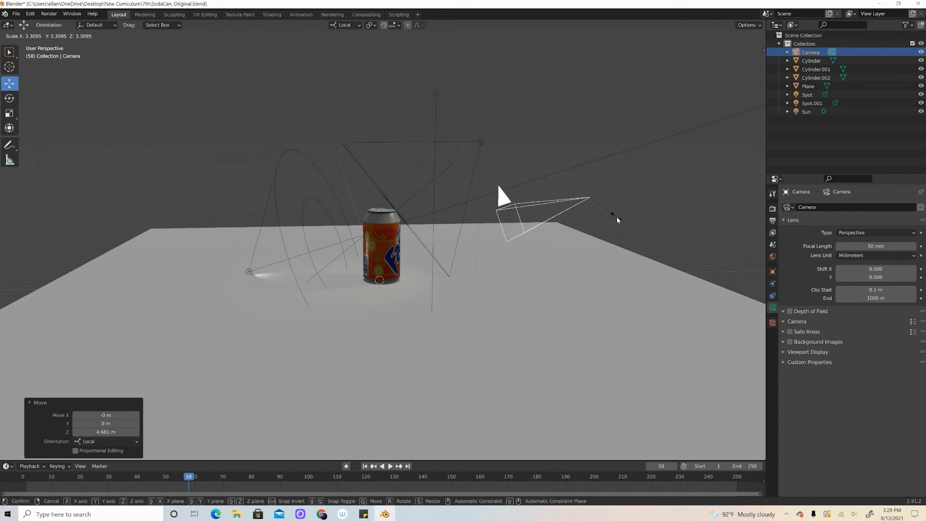
click(618, 221)
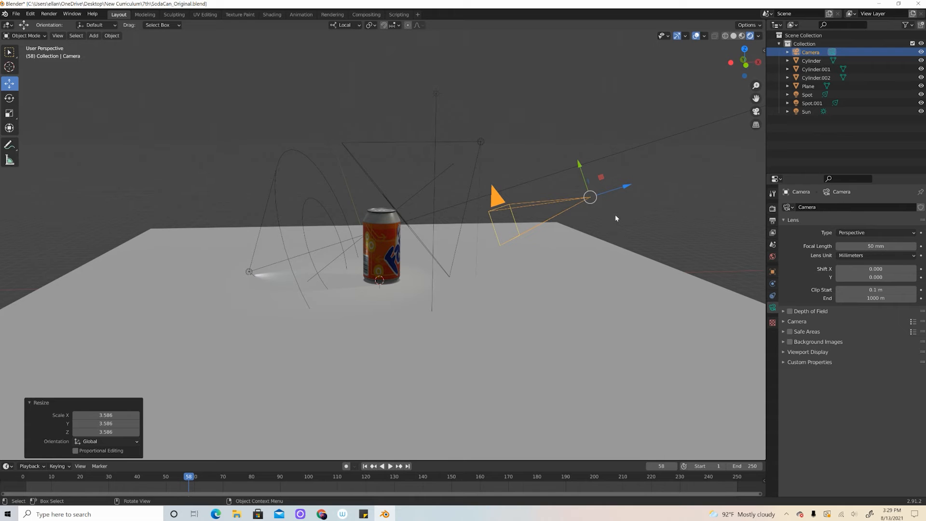
key(s)
key(z)
key(z)
key(KP_0)
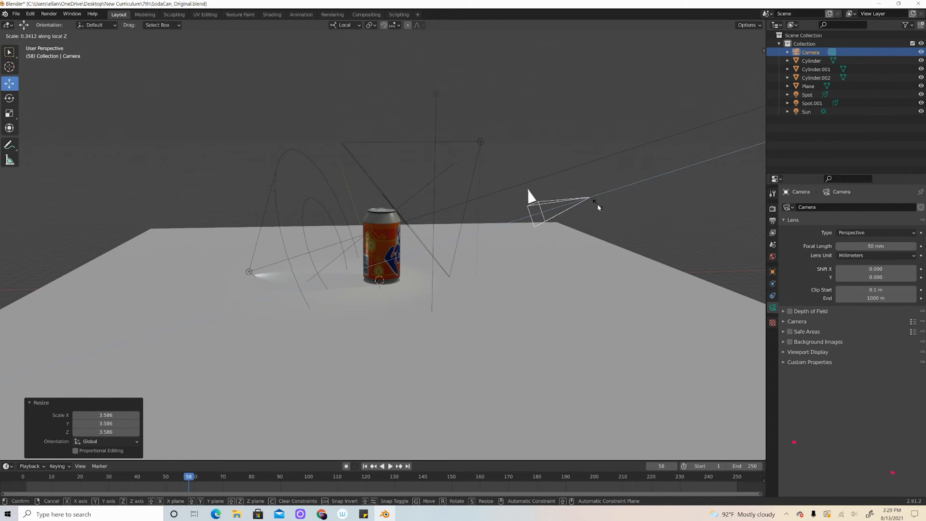
click(623, 197)
Move the camera about 5.99 m back along its local Z axis and look through it.
key(g)
key(z)
key(z)
click(744, 159)
middle_drag(663, 232, 613, 234)
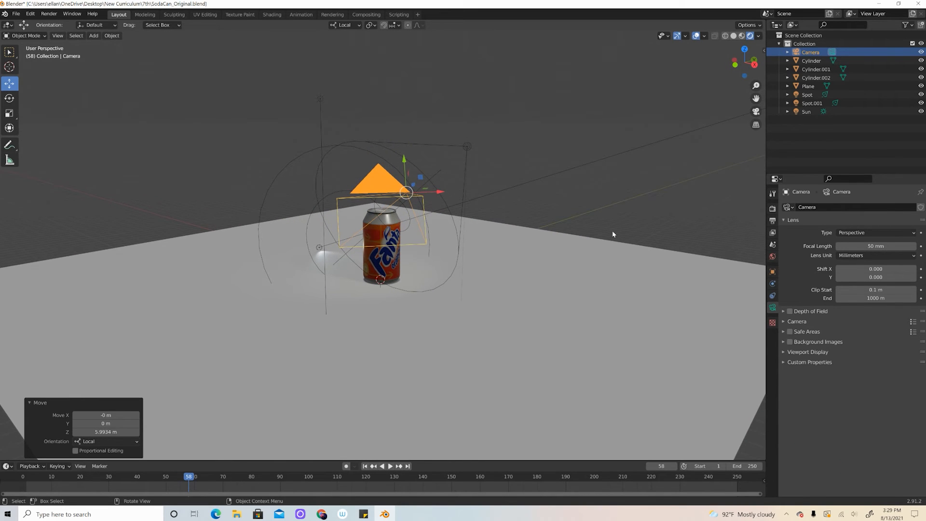
key(KP_0)
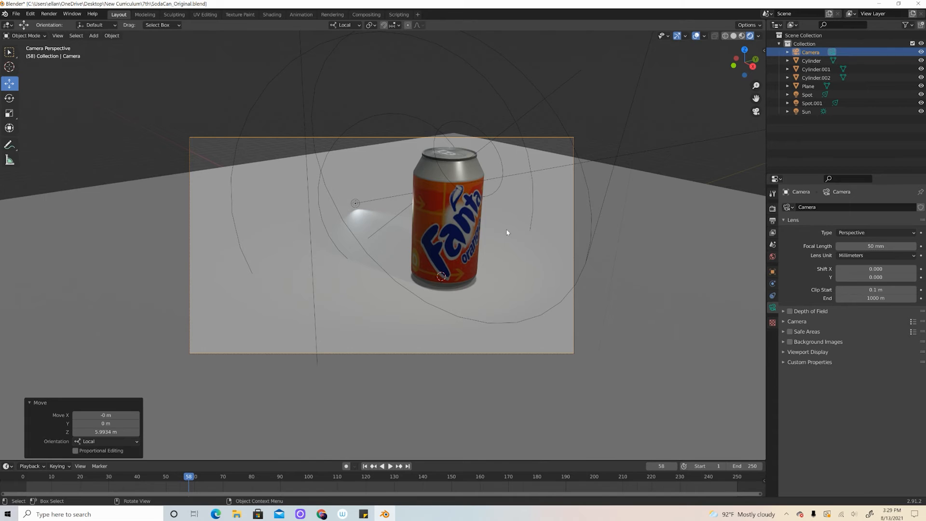
Shift the camera about 1.21 m along its local X axis and check the framing through it.
middle_drag(507, 230, 504, 229)
scroll(506, 233, down, 5)
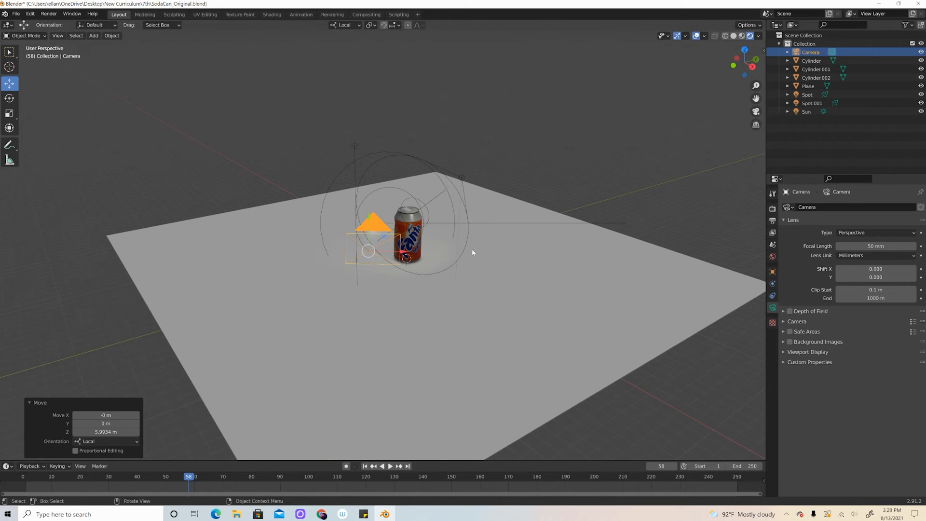
drag(398, 253, 421, 251)
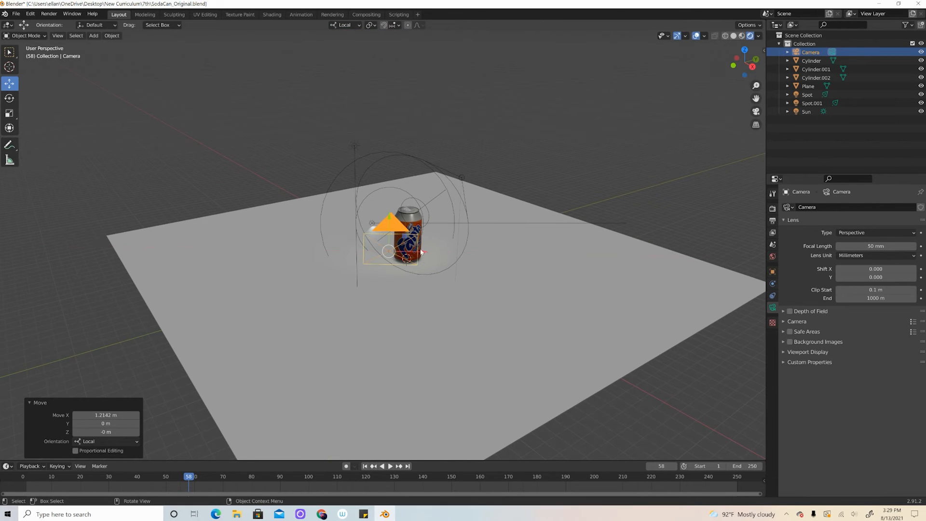
key(KP_0)
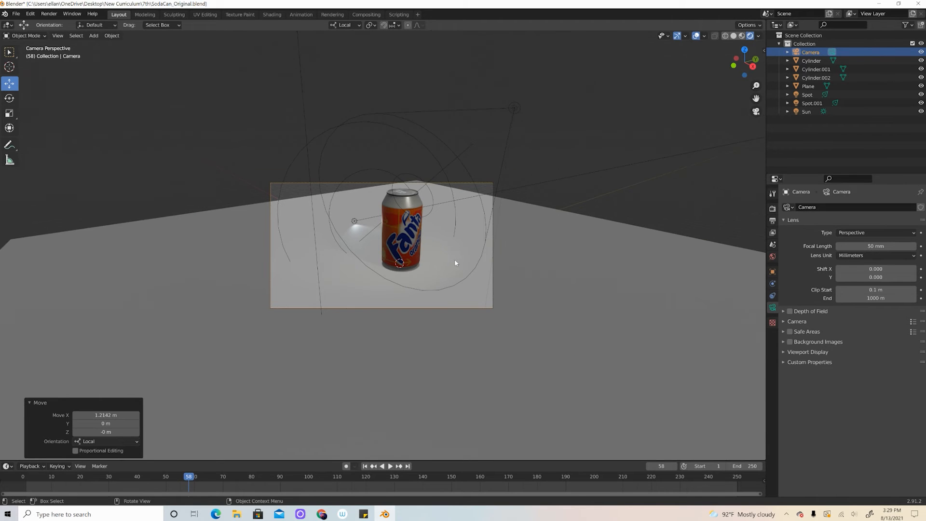
Adjust the camera's height and move it about -2.84 m along its local Z to frame the can.
middle_drag(455, 263, 483, 318)
scroll(482, 318, down, 5)
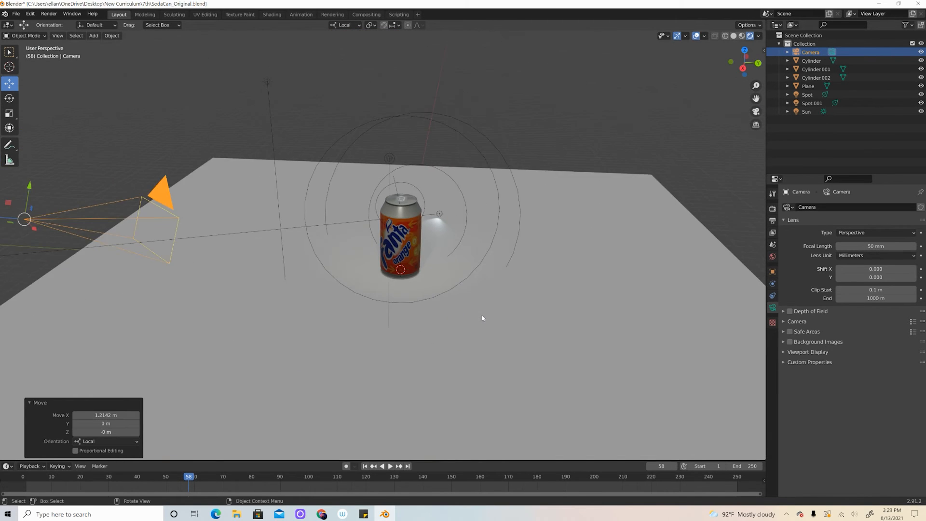
drag(121, 205, 125, 181)
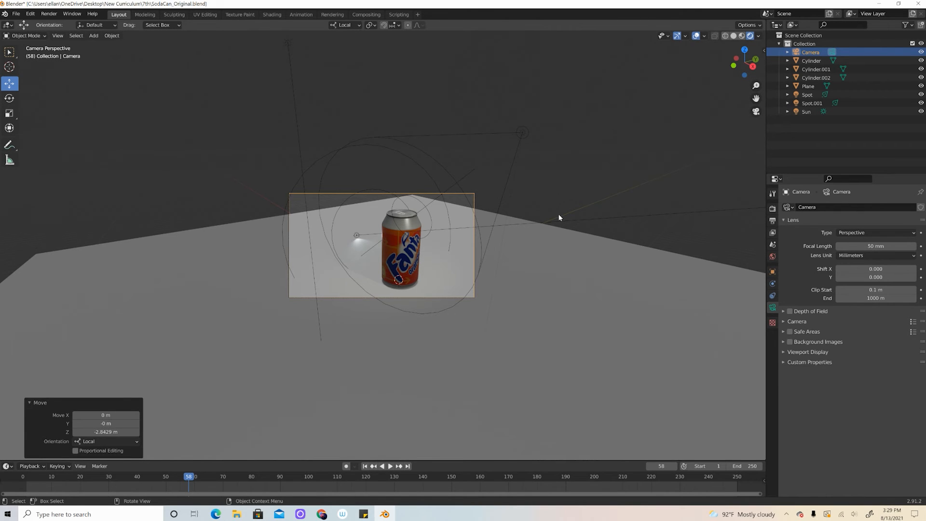
Render the current frame through the camera.
key(F12)
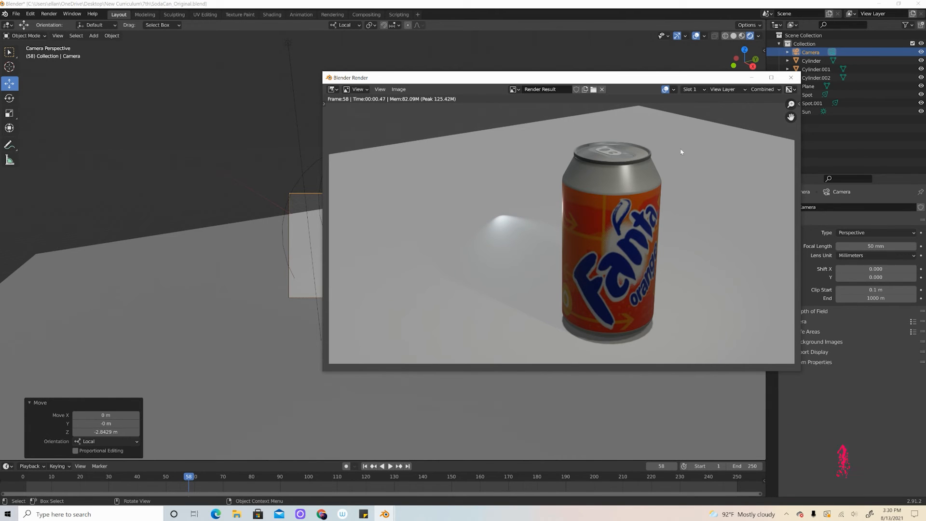
key(F12)
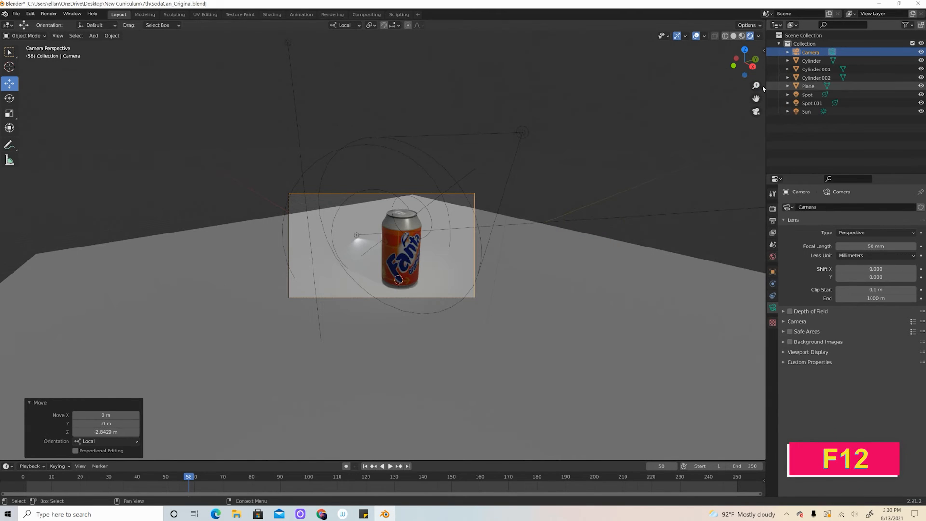
Select the first spot light and reposition it relative to the can.
middle_drag(442, 221, 284, 125)
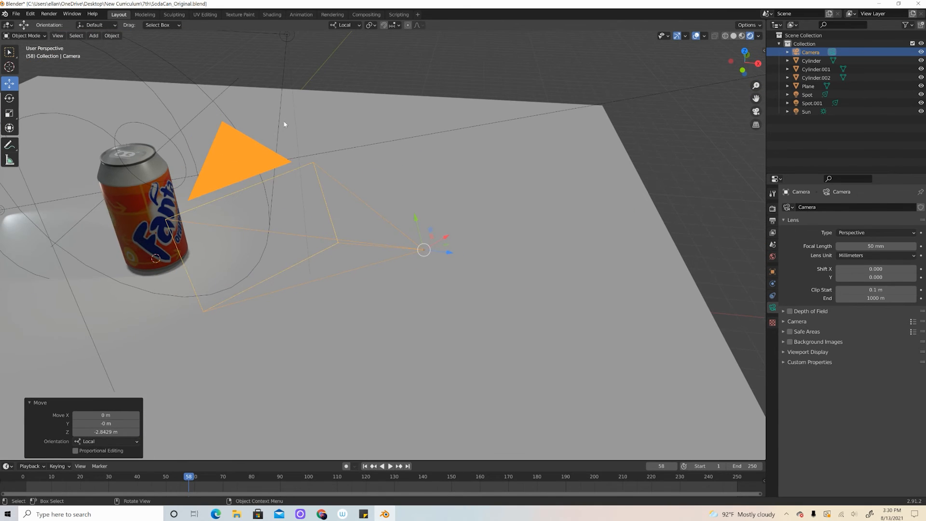
click(279, 116)
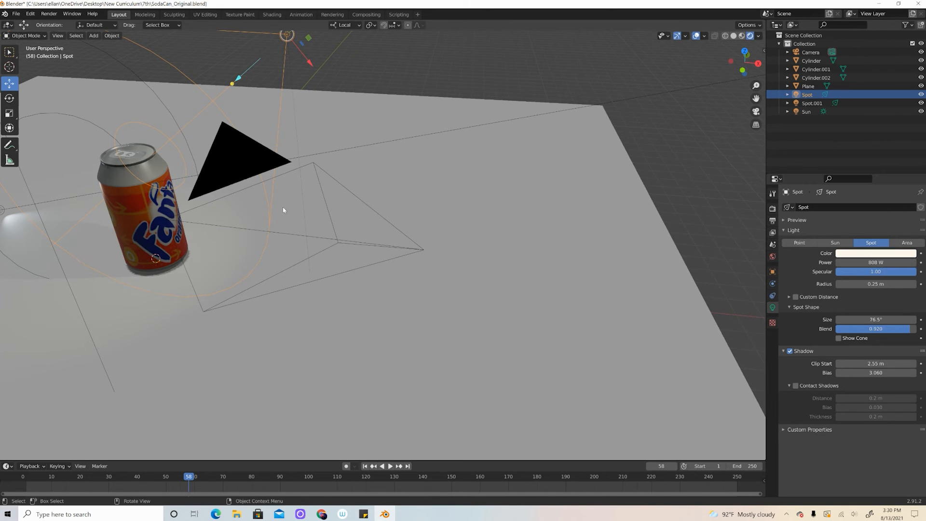
scroll(283, 210, down, 3)
click(124, 221)
drag(114, 197, 109, 185)
scroll(222, 278, down, 3)
middle_drag(224, 284, 265, 258)
click(304, 218)
mouse_move(316, 202)
mouse_down()
mouse_move(310, 208)
mouse_move(319, 199)
mouse_up()
Set the first spot light's radius to 0.78 m and the second spot light's radius to 0.54 m.
drag(264, 257, 251, 280)
middle_drag(251, 280, 159, 274)
scroll(159, 274, up, 5)
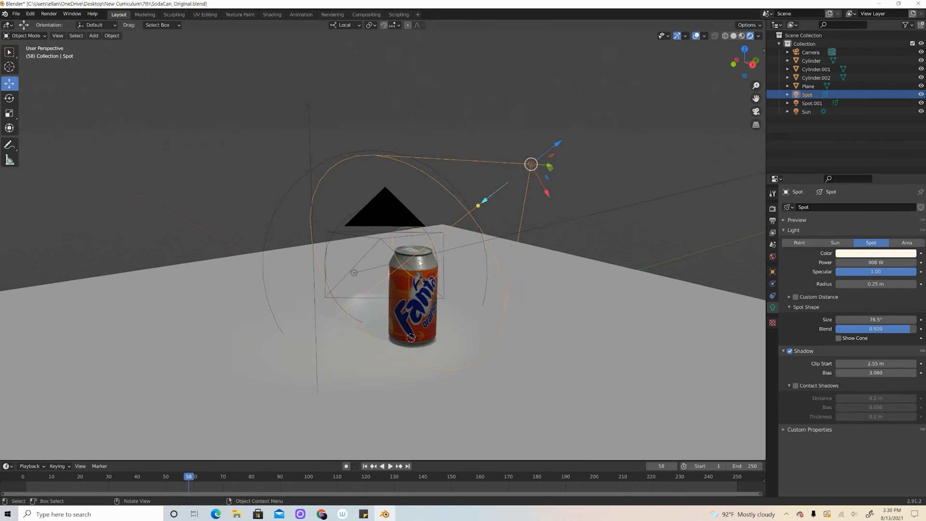
drag(898, 283, 119, 280)
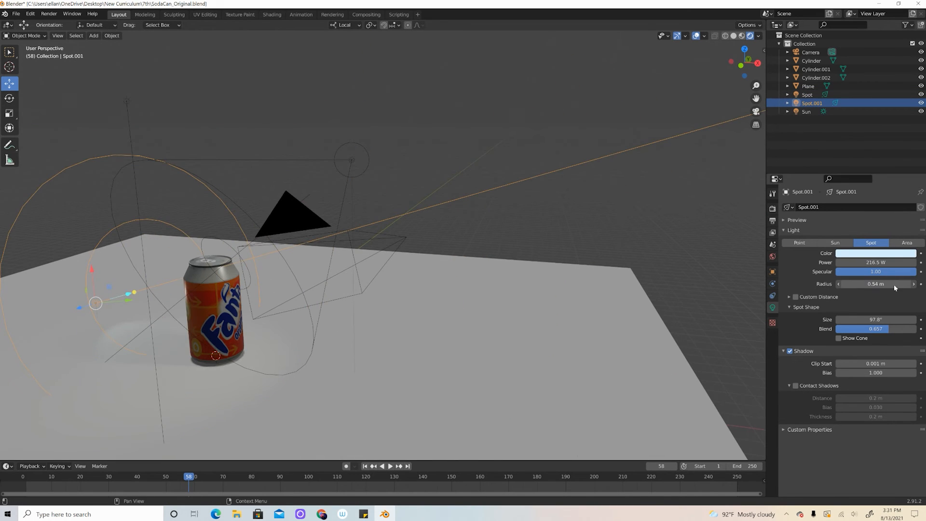
Select the can body and refine its material, setting the IOR to 51.550.
middle_drag(188, 326, 366, 306)
scroll(366, 306, up, 3)
click(366, 305)
scroll(875, 389, down, 5)
drag(886, 354, 897, 364)
scroll(850, 430, down, 2)
drag(850, 430, 899, 430)
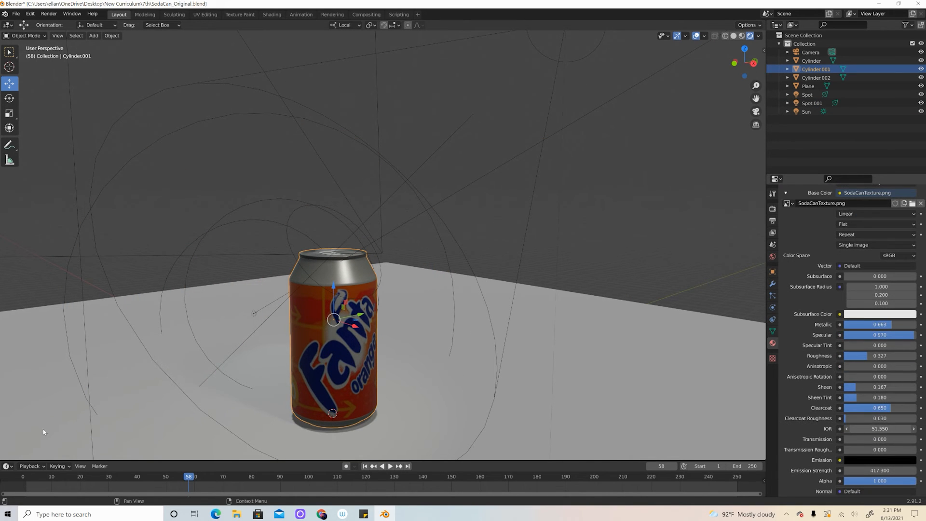
scroll(782, 463, down, 8)
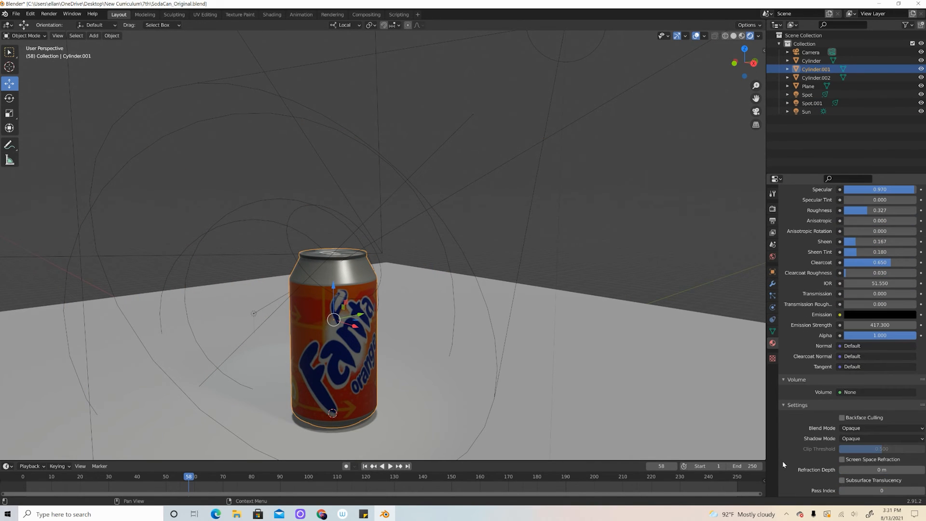
scroll(782, 461, down, 2)
scroll(782, 461, up, 6)
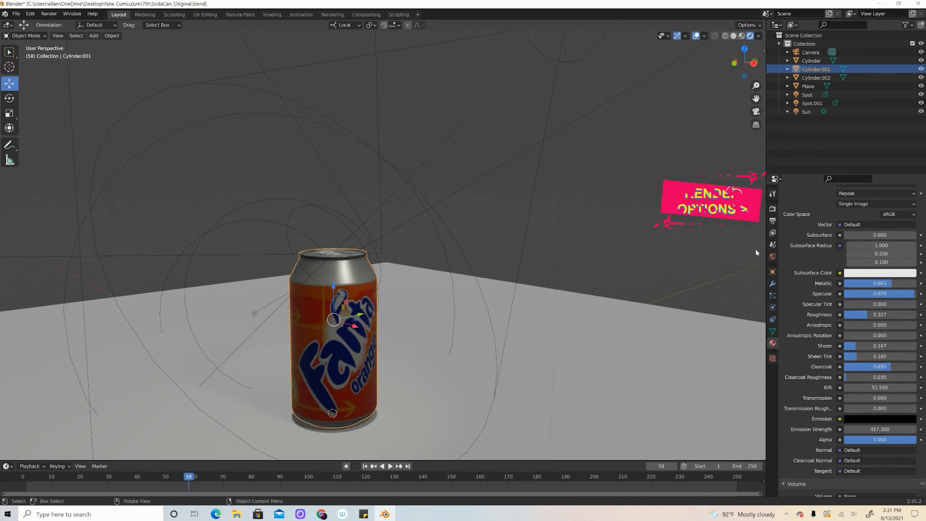
Set both the Eevee render samples and the viewport samples to 250.
click(772, 209)
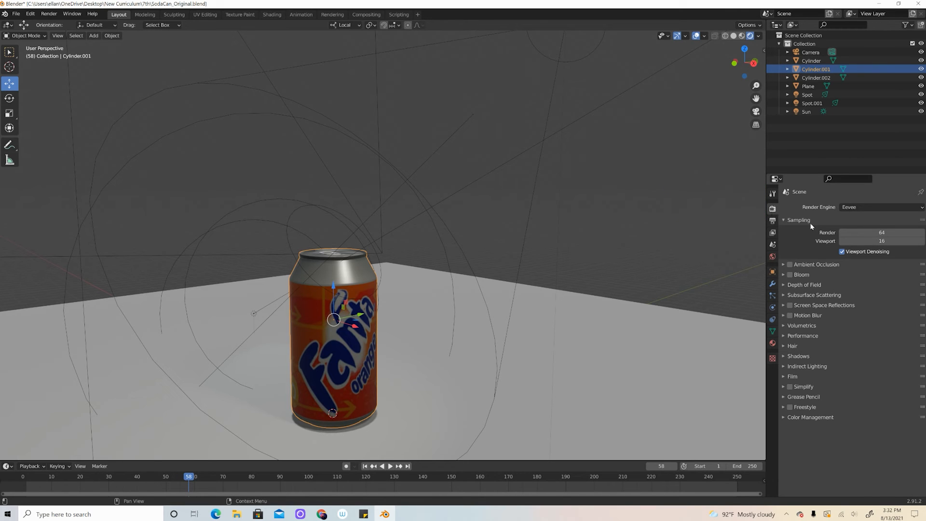
click(880, 233)
text(250)
key(Return)
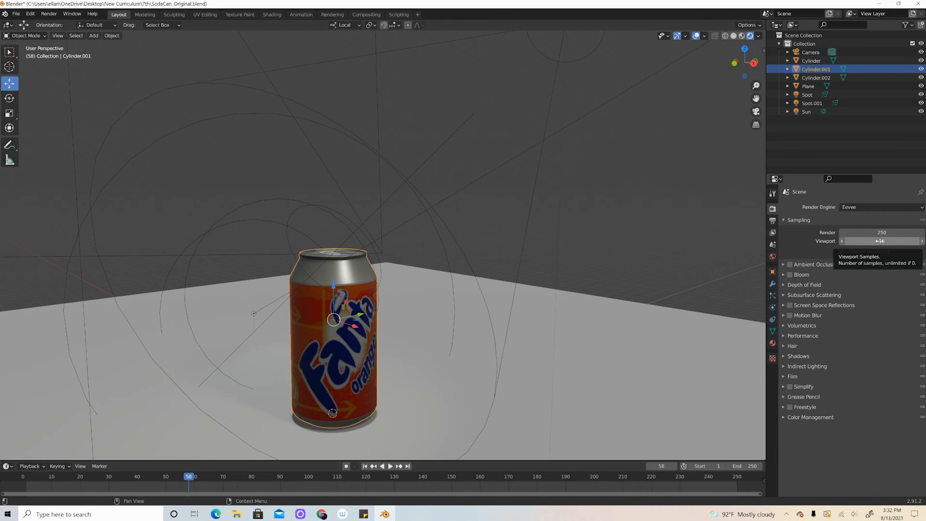
click(880, 241)
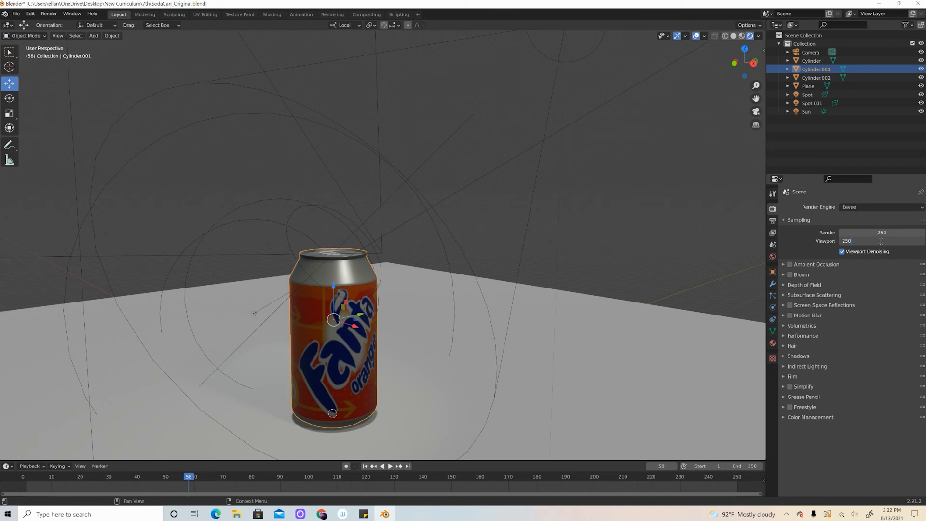
key(Return)
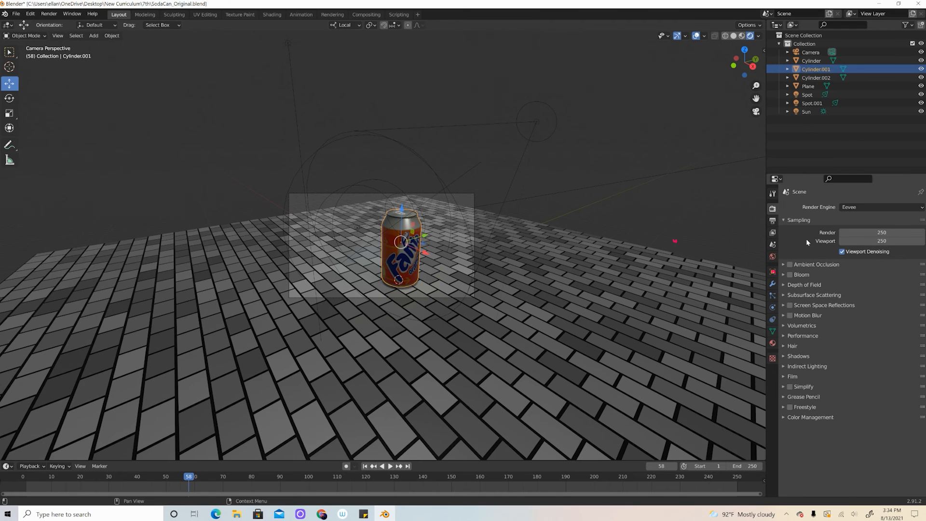
Enable ambient occlusion with distance 5.77 m, factor 0.79 and trace precision 0.349, and turn on bloom.
click(794, 267)
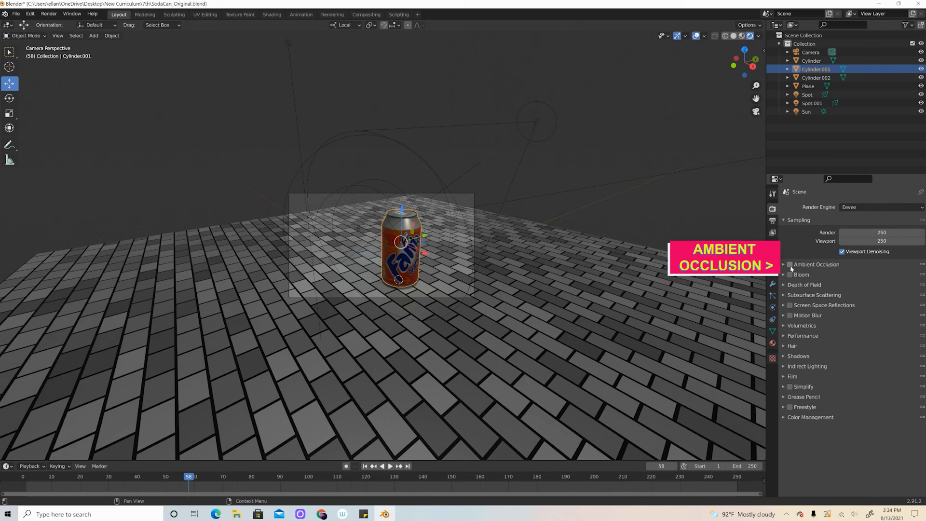
click(784, 266)
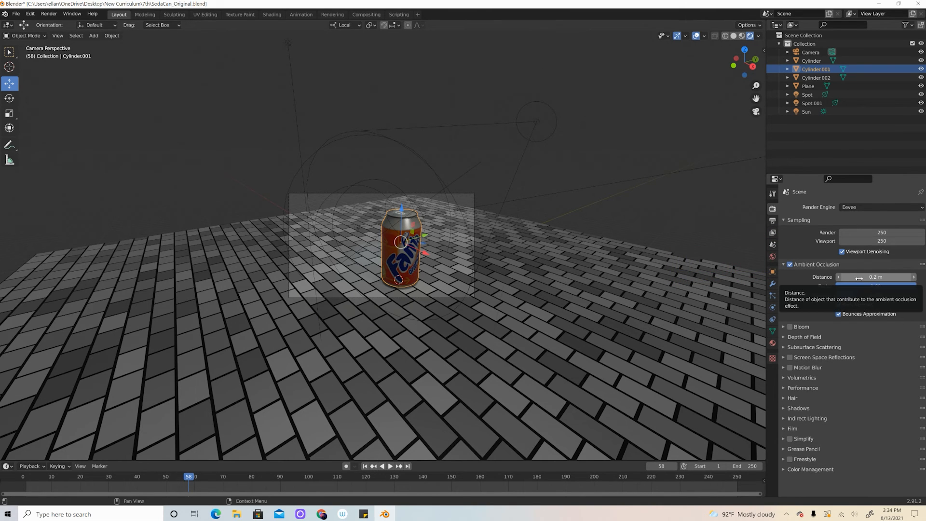
drag(861, 281, 199, 300)
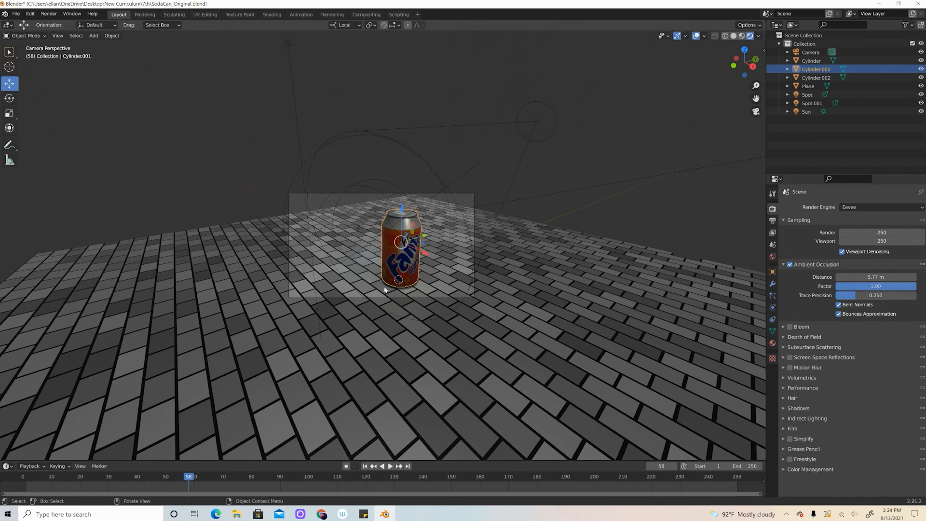
mouse_move(853, 295)
mouse_down()
mouse_move(911, 298)
mouse_move(871, 296)
mouse_move(854, 285)
mouse_up()
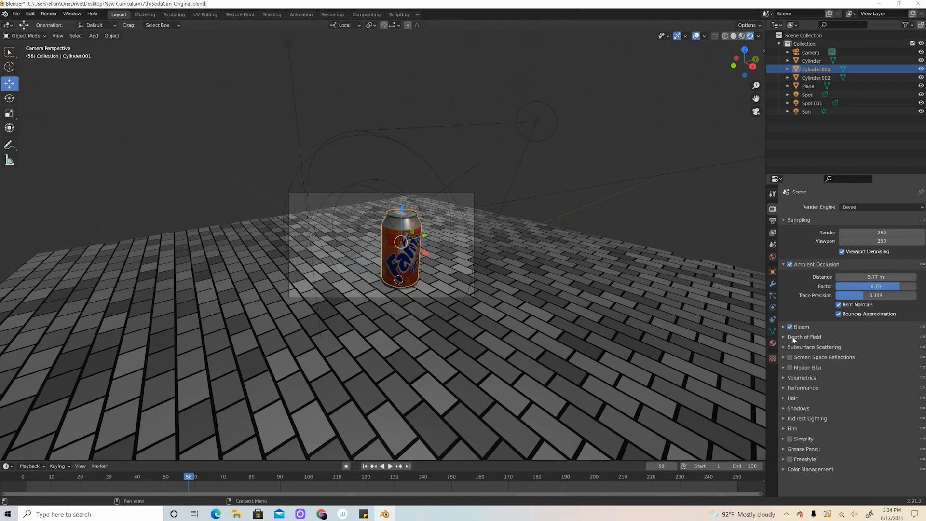
Expand the depth of field render settings, render the current frame and close the render result.
click(787, 337)
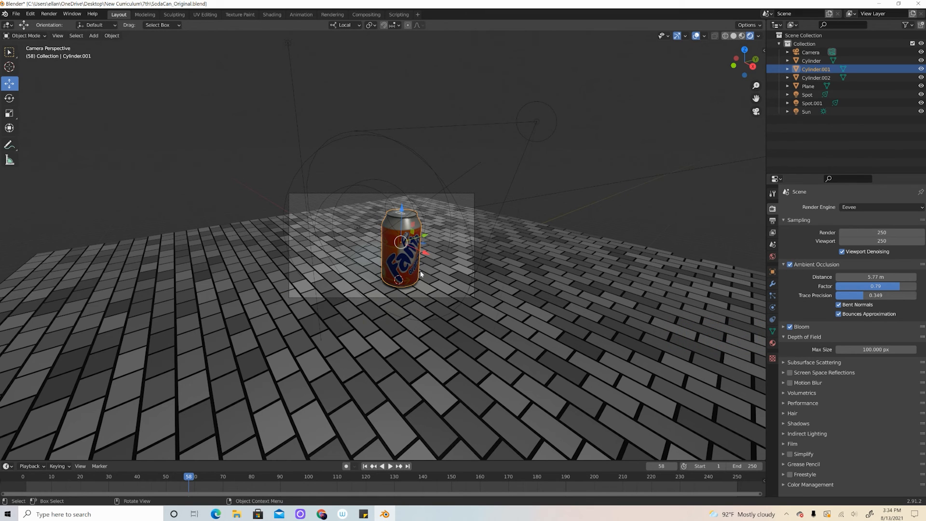
key(F12)
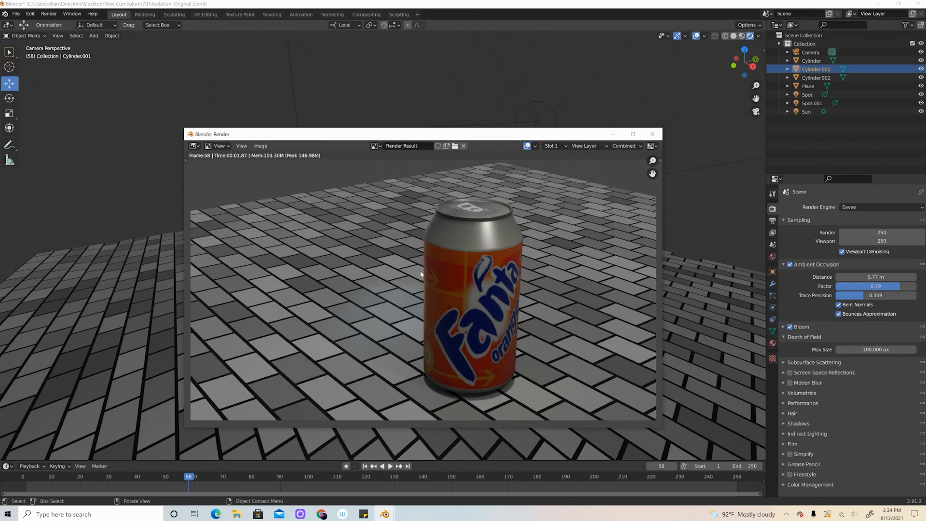
click(653, 134)
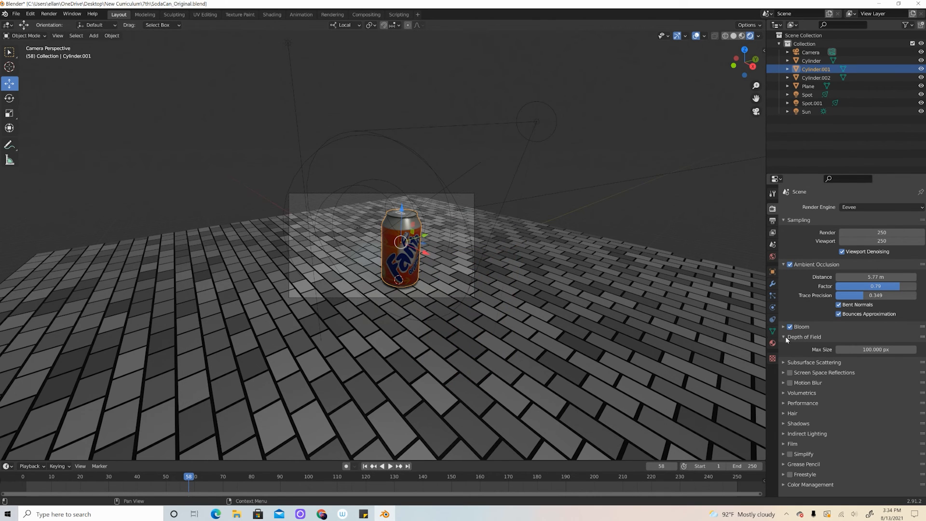
Try a depth of field maximum size of 28.76 px and render the frame.
drag(849, 353, 336, 269)
drag(143, 269, 668, 283)
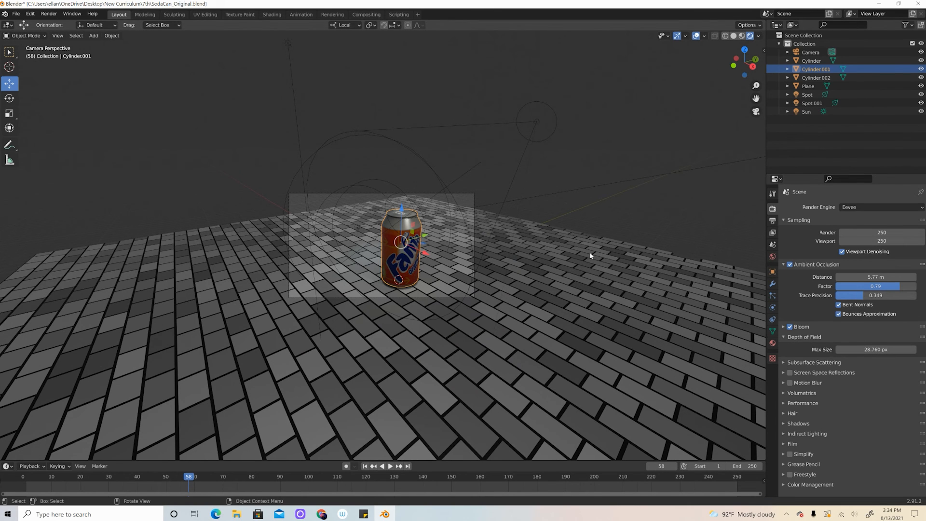
key(F12)
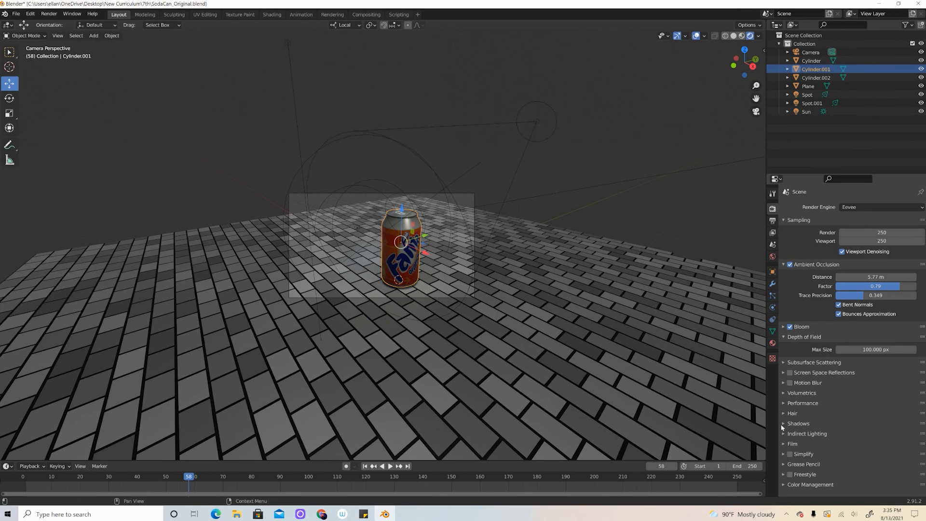
Set the shadow cube size to 1024 px and enable high bitdepth shadows in the render settings.
click(782, 423)
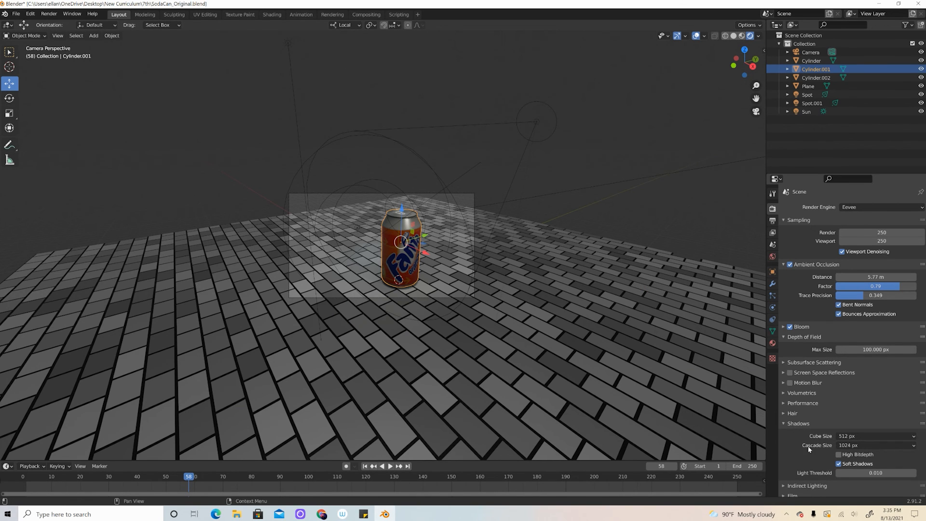
click(782, 404)
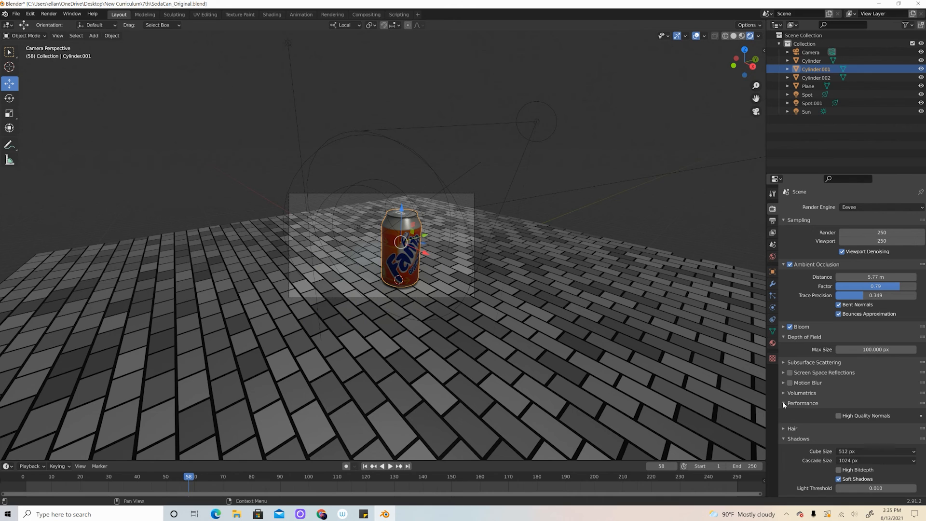
click(782, 403)
scroll(884, 432, down, 2)
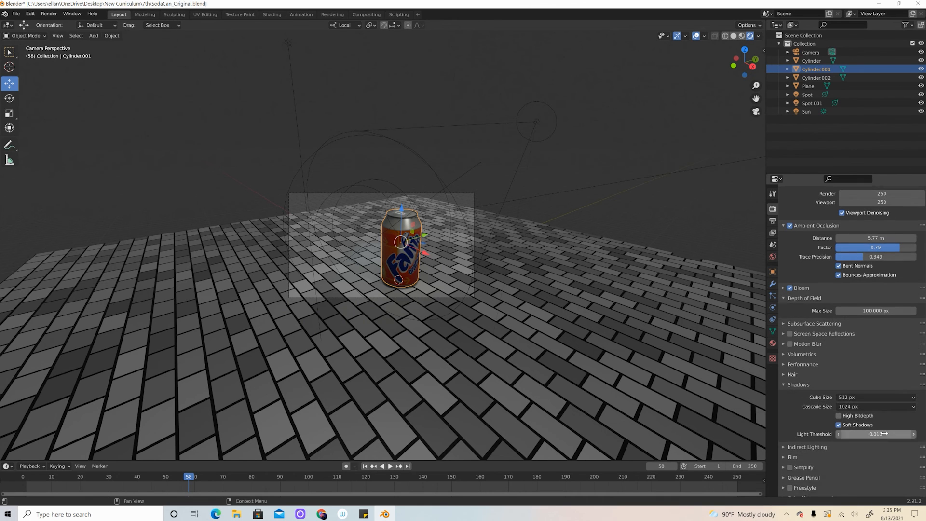
scroll(884, 434, down, 1)
click(853, 392)
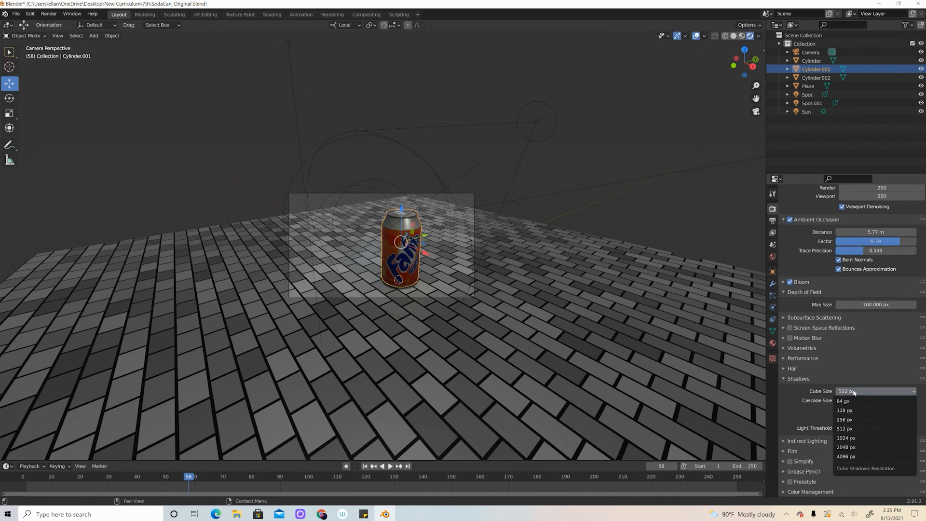
click(852, 438)
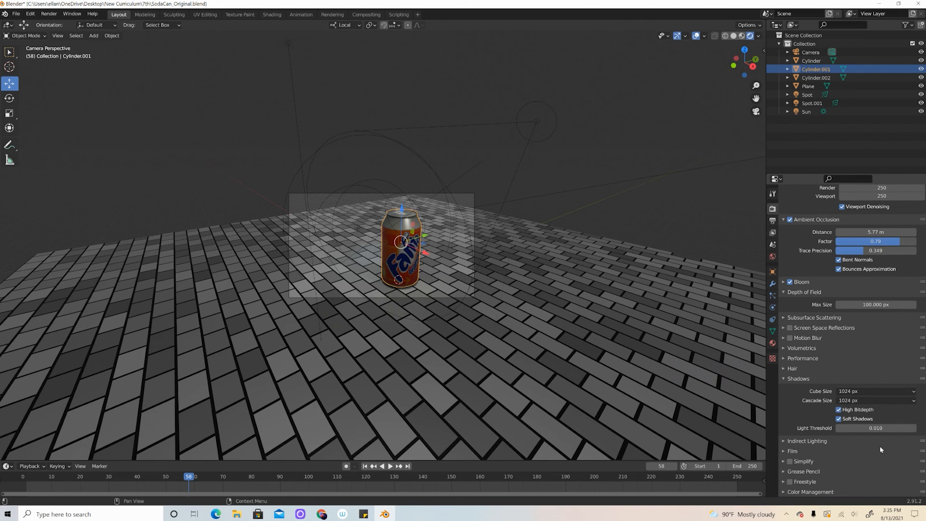
Try a shadow light threshold of 0.945, render the frame and close the render result.
drag(875, 431, 908, 432)
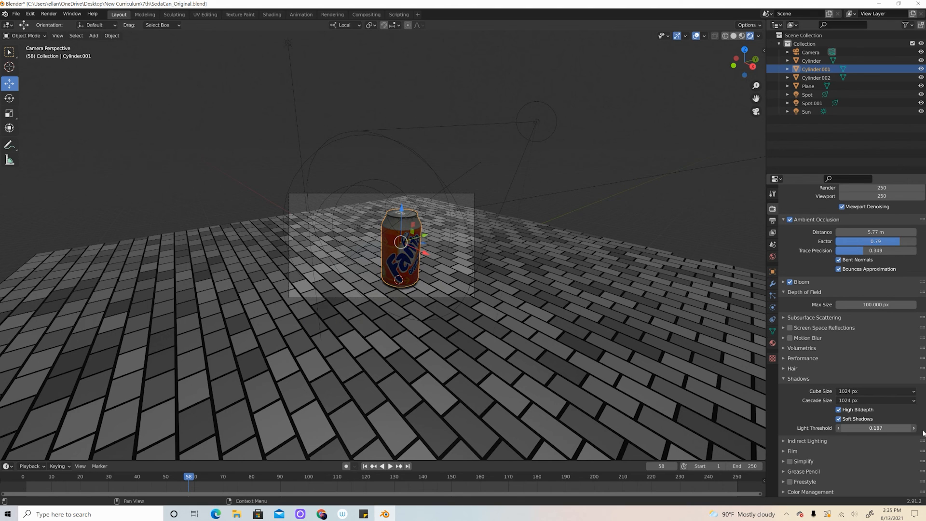
drag(53, 440, 875, 428)
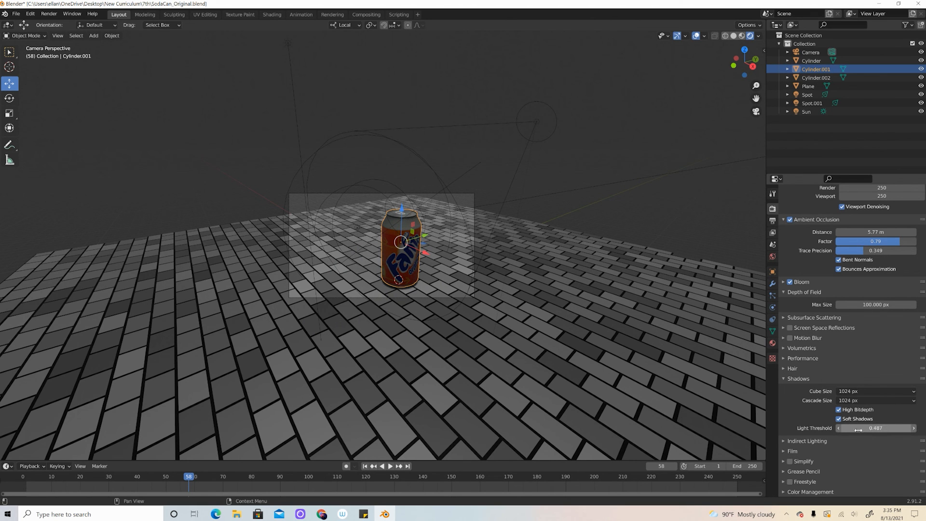
drag(922, 432, 63, 434)
key(F12)
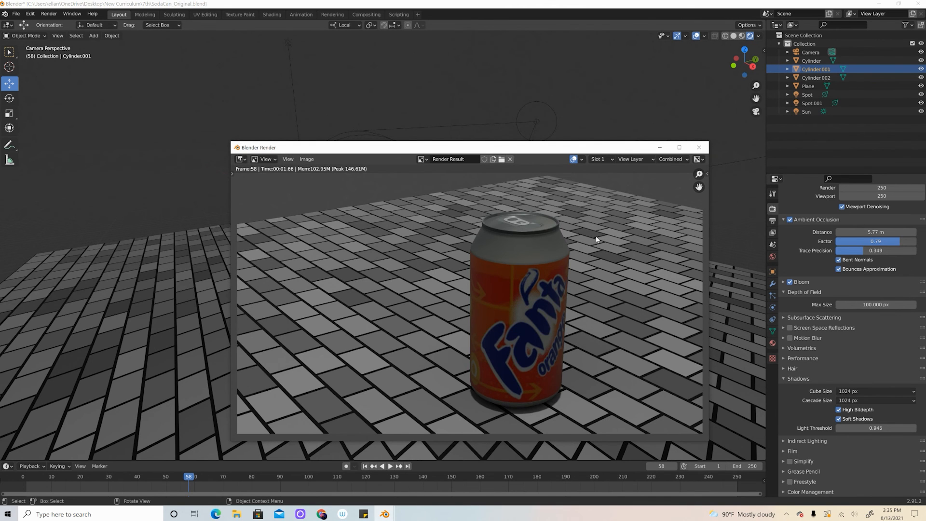
click(699, 147)
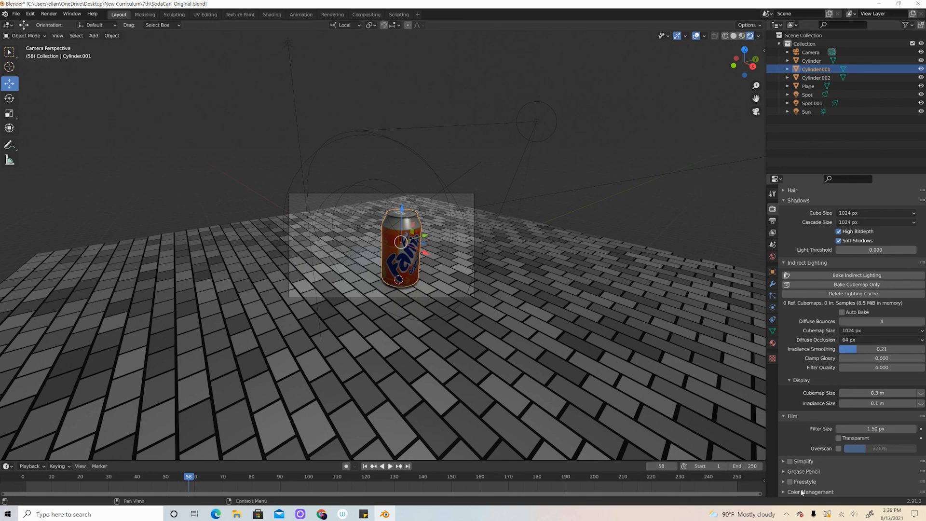
Set the color management exposure to 1.186 and gamma to 0.677, and render the frame.
click(785, 493)
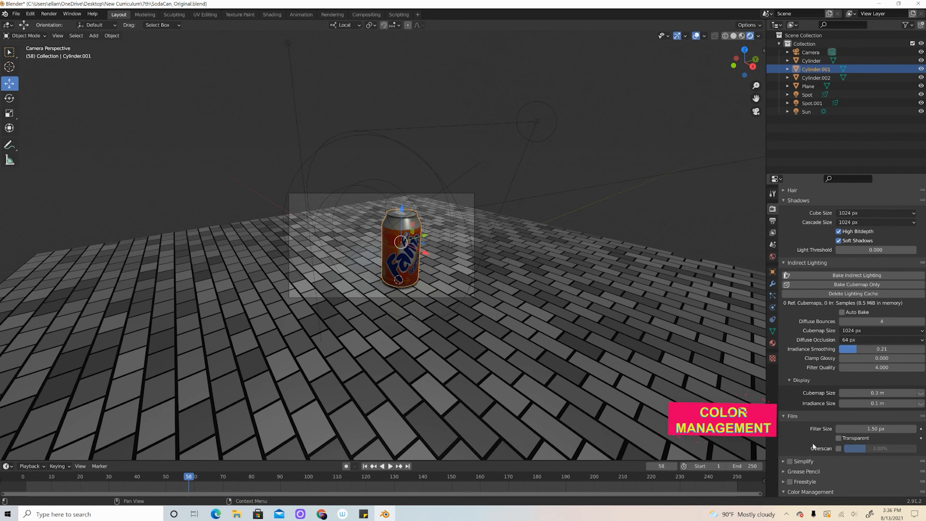
scroll(818, 440, down, 4)
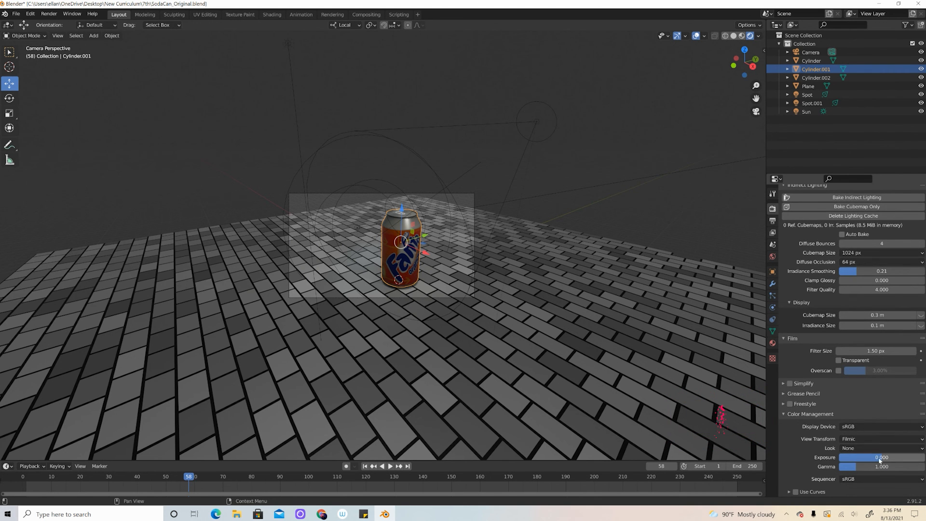
mouse_move(880, 458)
mouse_down()
mouse_move(896, 458)
mouse_move(852, 468)
mouse_move(886, 458)
mouse_up()
drag(876, 467, 874, 469)
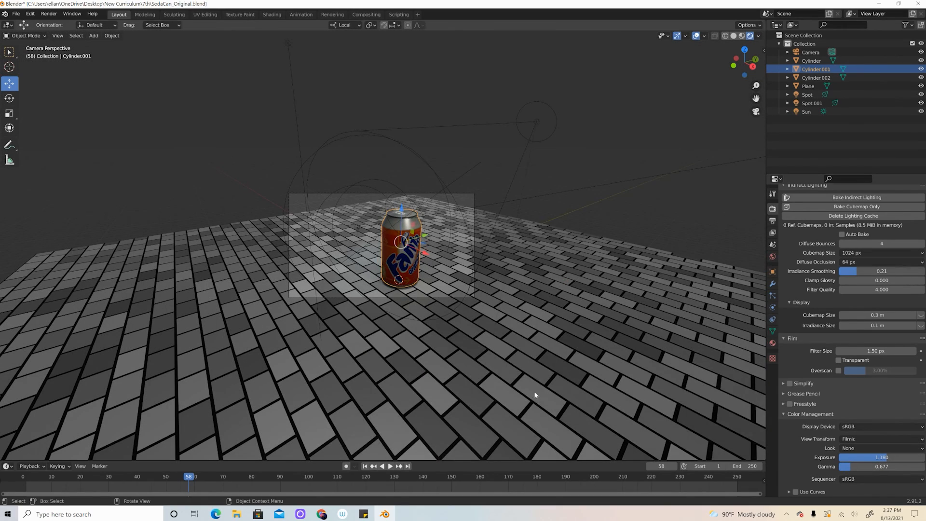
key(F12)
Select the brick plane, adjust its material, render the frame and close the render result.
click(782, 209)
click(808, 86)
click(772, 343)
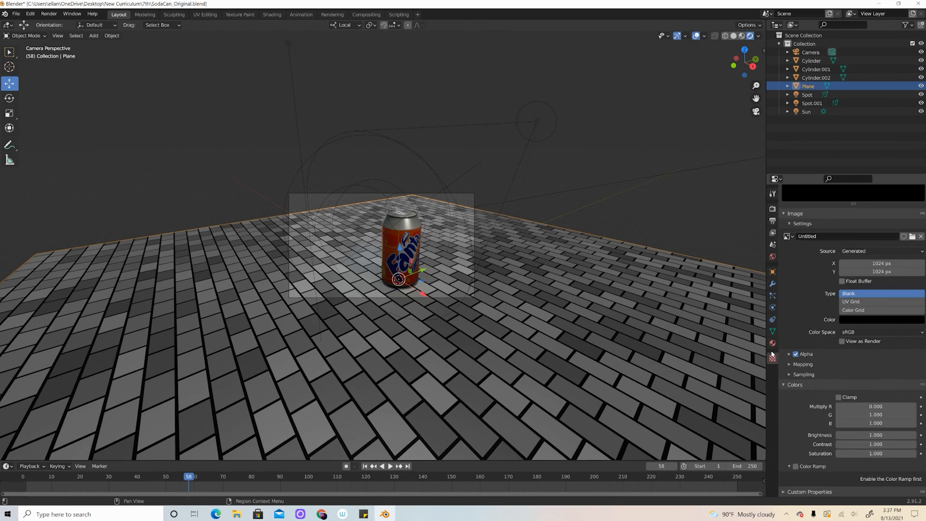
scroll(800, 339, up, 9)
scroll(800, 339, down, 13)
drag(880, 277, 848, 290)
key(F12)
click(712, 68)
Enable contact shadows on the first spot light with distance 583 m, bias 0.001 and thickness 19.6 m, and render the frame.
click(536, 121)
click(773, 307)
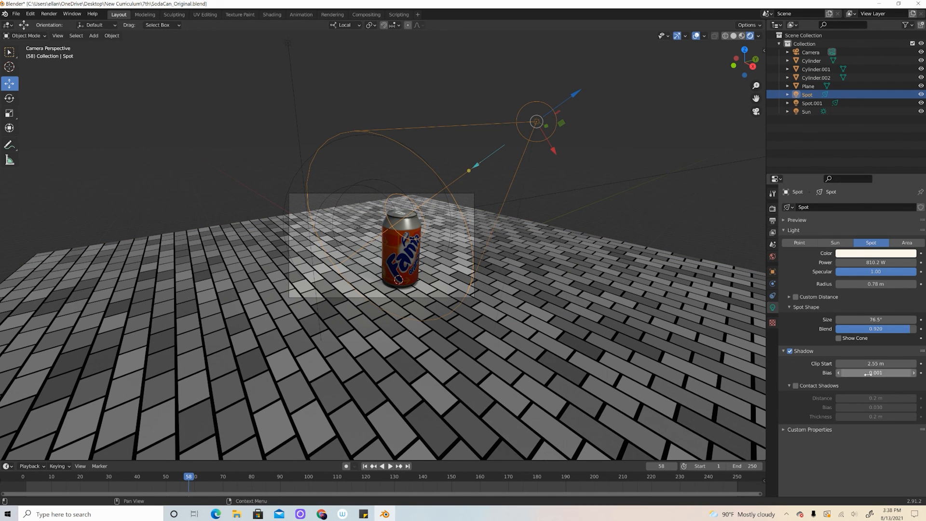
click(795, 385)
drag(875, 398, 849, 416)
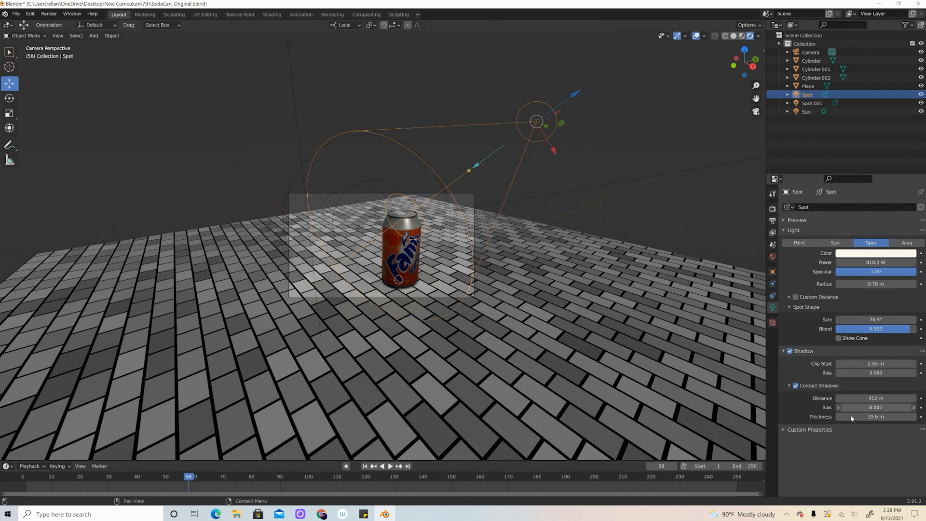
key(F12)
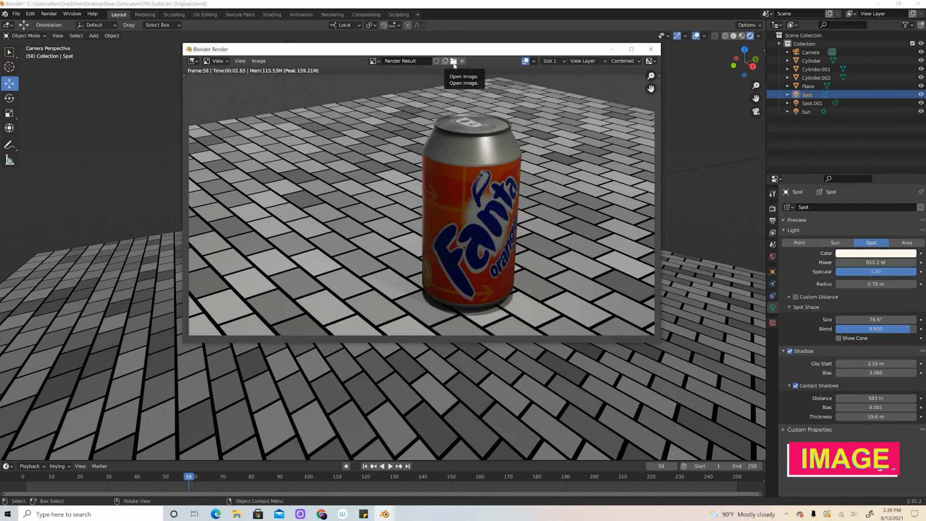
Save the rendered image as a PNG named SodaCanFinished in the 7th folder.
click(259, 61)
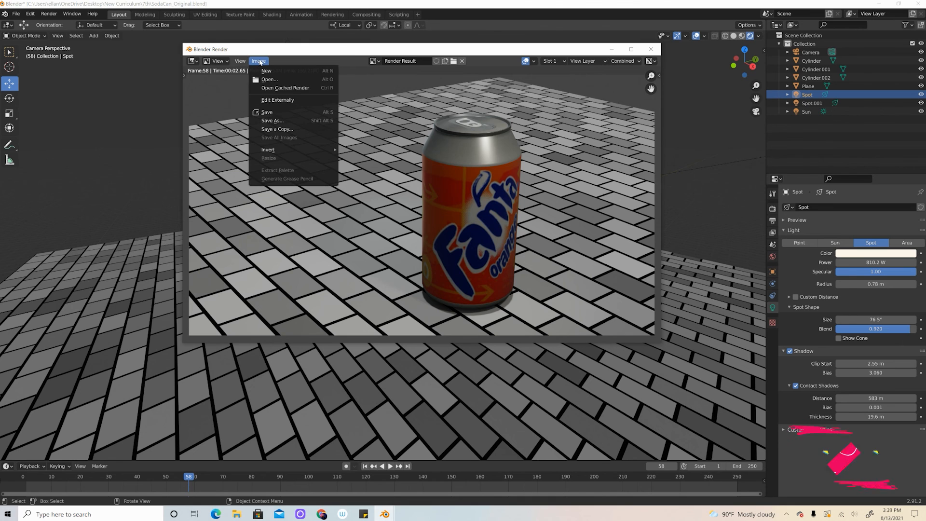
click(280, 123)
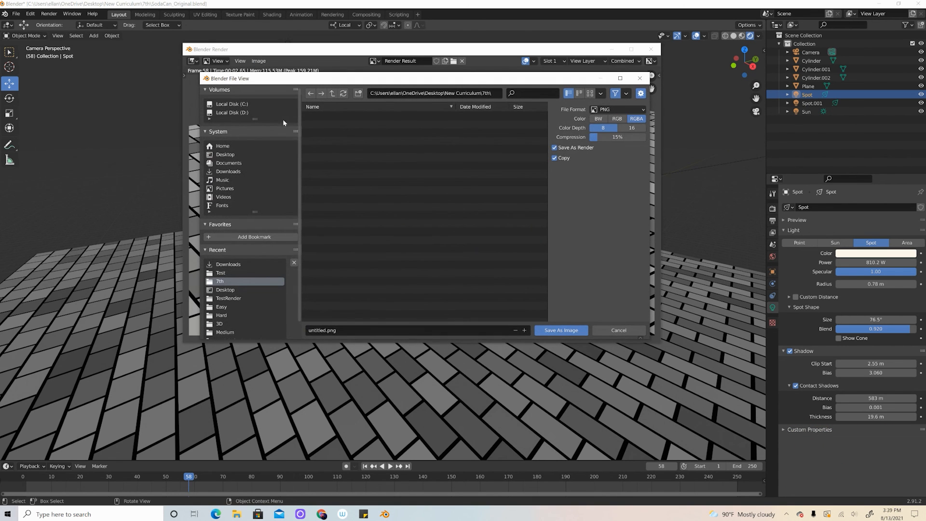
click(375, 331)
key(BackSpace)
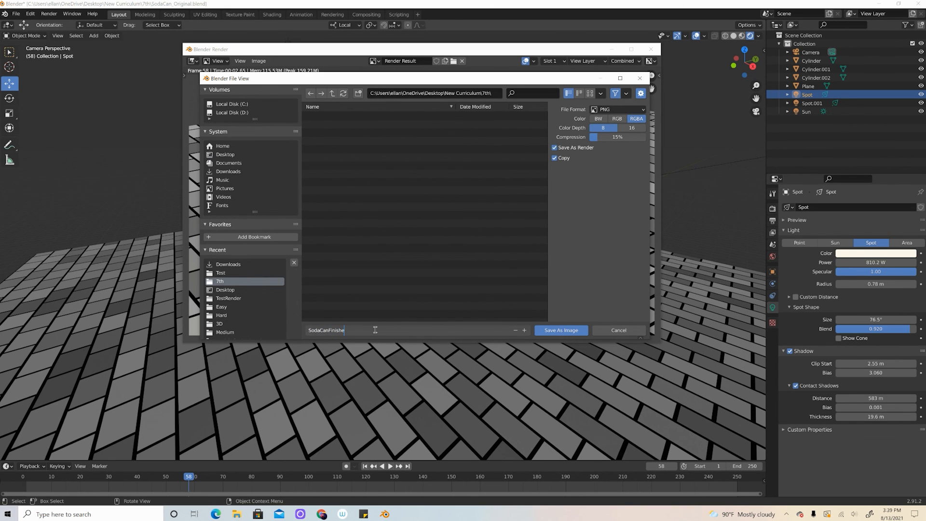
click(553, 334)
click(553, 334)
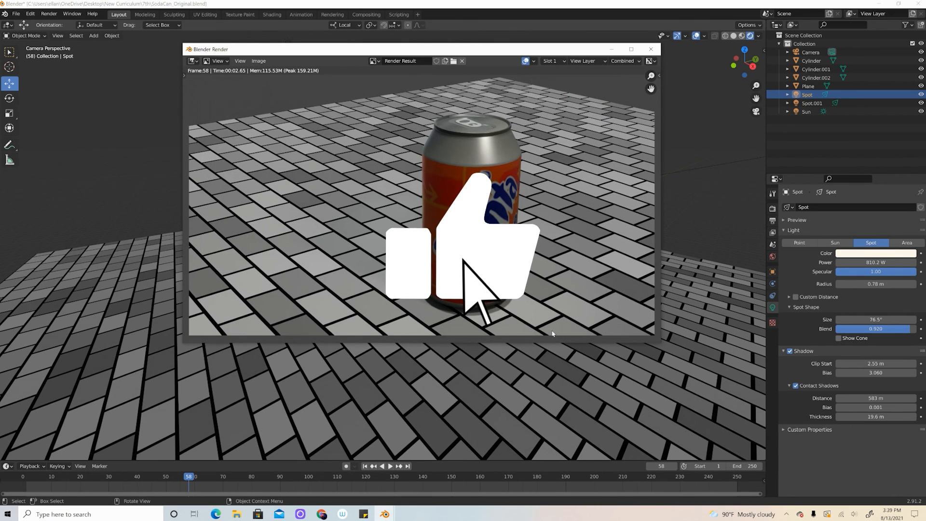